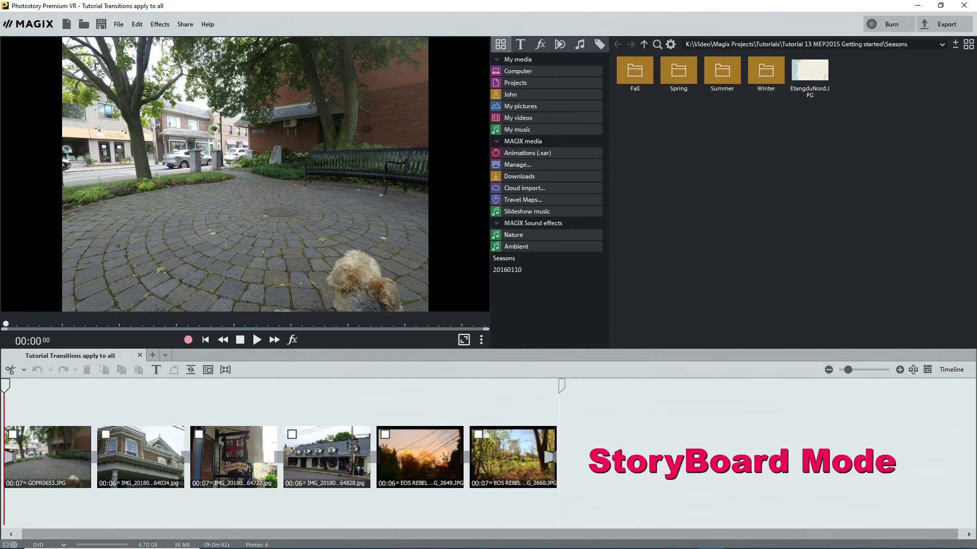
Switch the six-photo slideshow from the storyboard to the timeline view.
{"action": "left_click", "coordinate": [949, 371]}
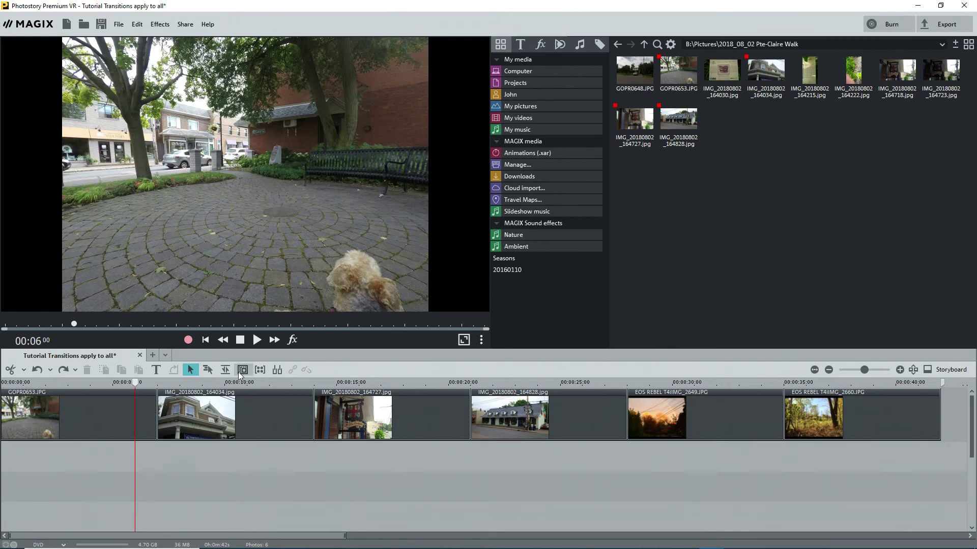
Add a Crossfade transition between the first photo and IMG_20180802_164034.jpg.
{"action": "left_click", "coordinate": [205, 406]}
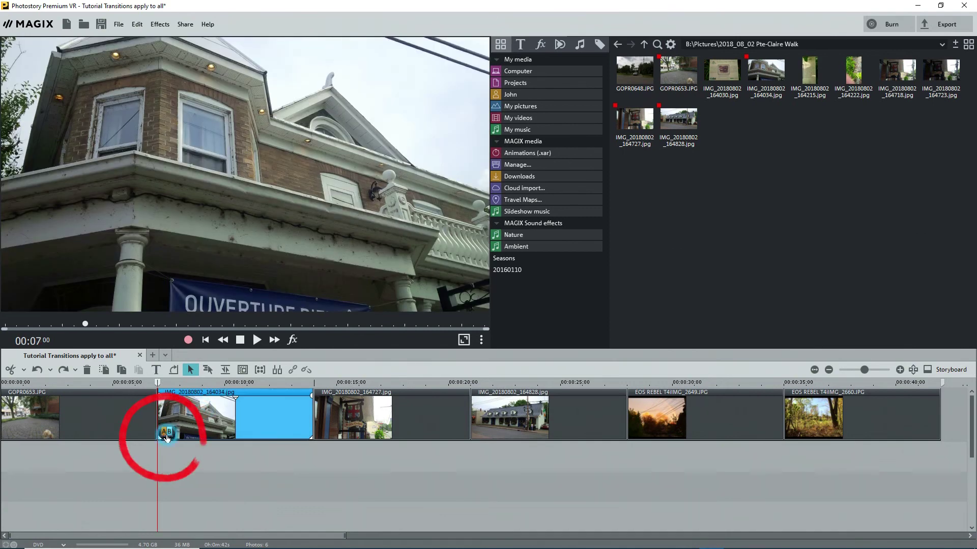
{"action": "left_click", "coordinate": [166, 434]}
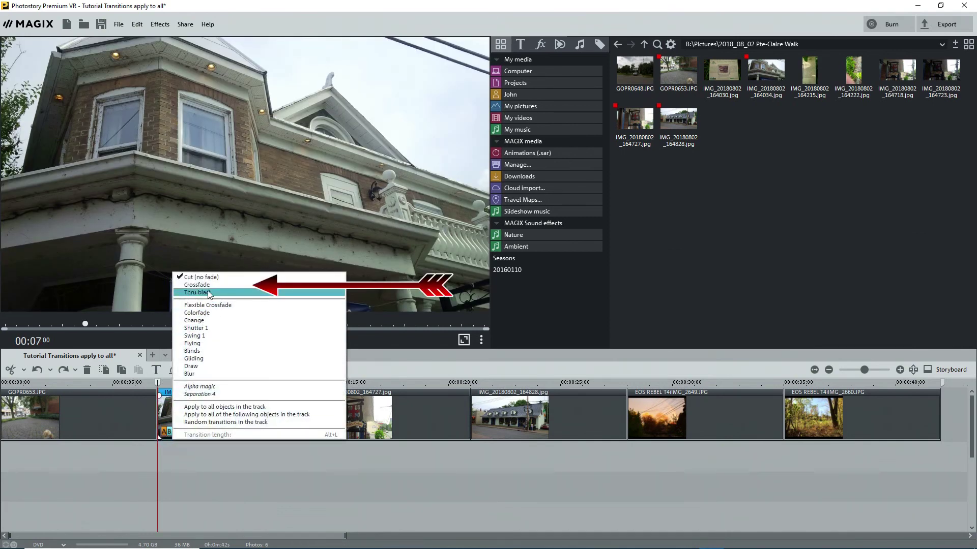
{"action": "left_click", "coordinate": [212, 288]}
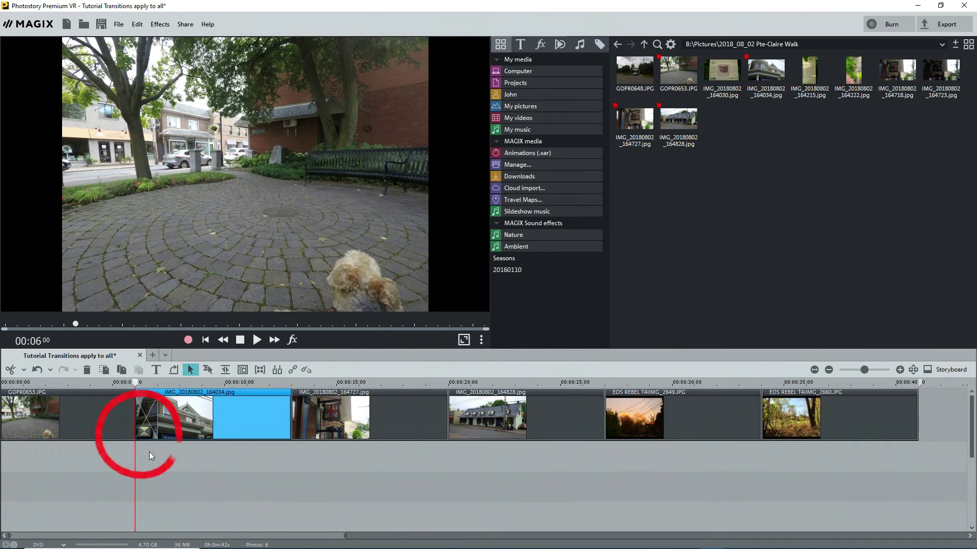
{"action": "left_click", "coordinate": [145, 432]}
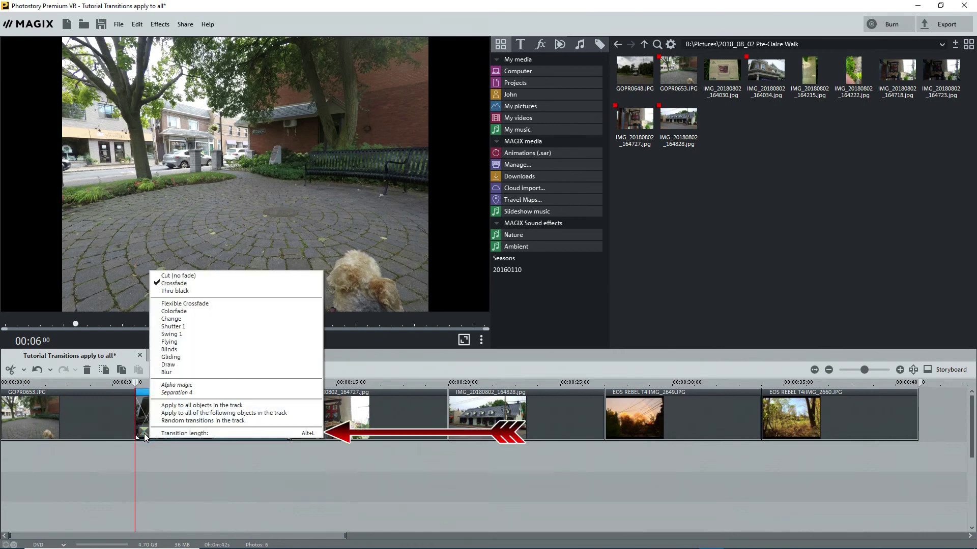
{"action": "left_click", "coordinate": [162, 431]}
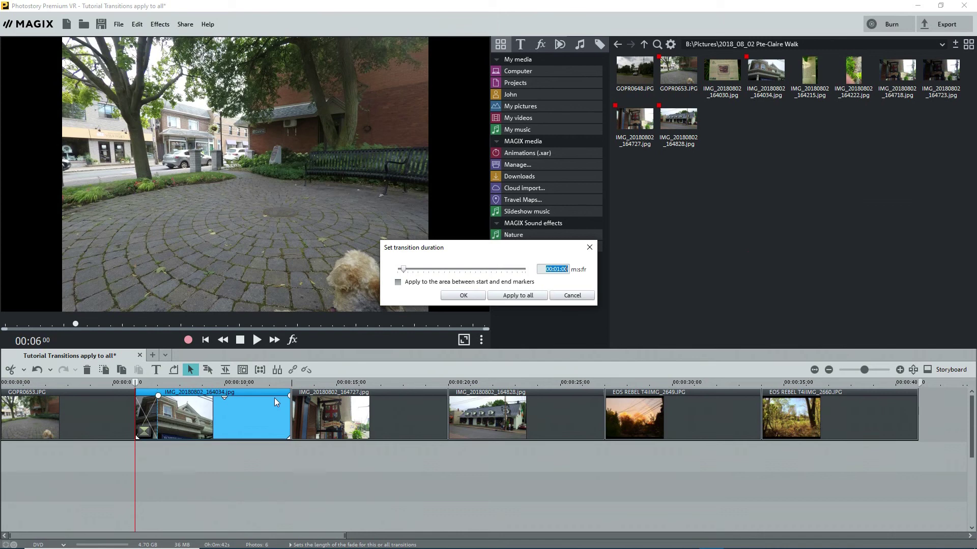
{"action": "left_click", "coordinate": [459, 297]}
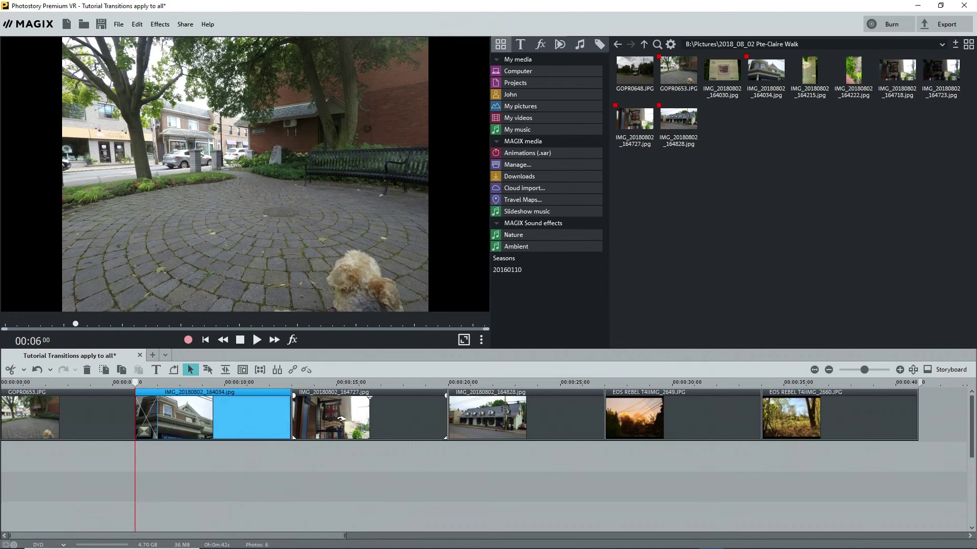
Undo the crossfade twice, then drag the clips together until all six photos sit back-to-back without gaps.
{"action": "left_click", "coordinate": [38, 370]}
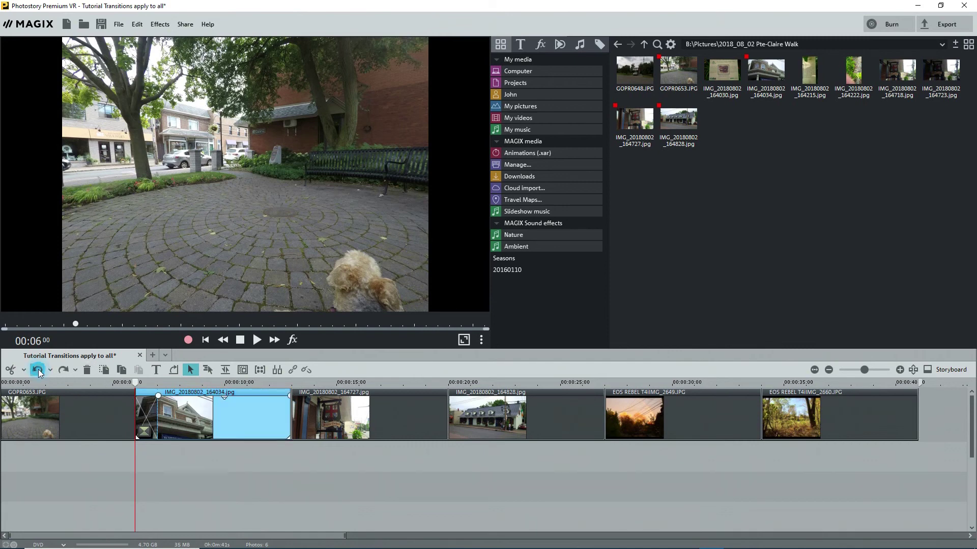
{"action": "left_click", "coordinate": [38, 369]}
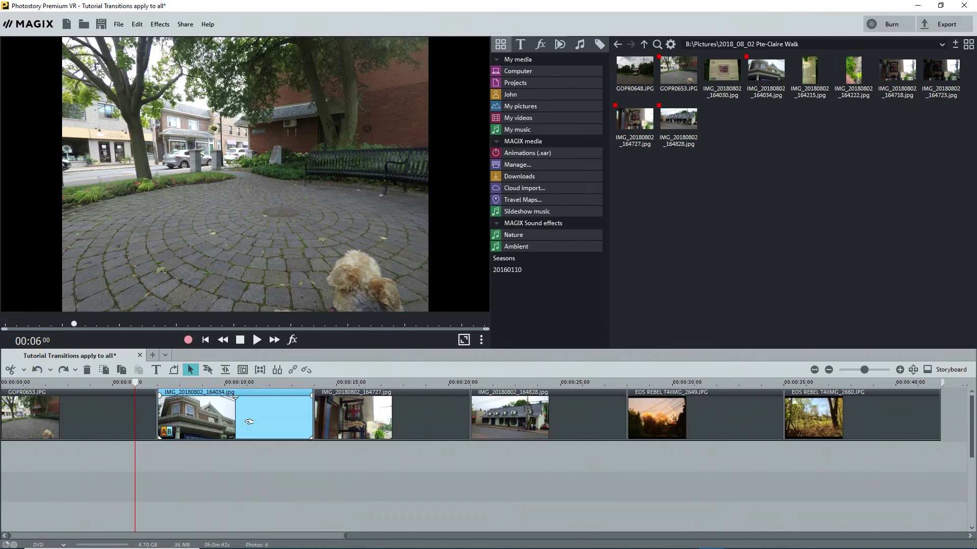
{"action": "left_click_drag", "start_coordinate": [250, 421], "coordinate": [228, 420]}
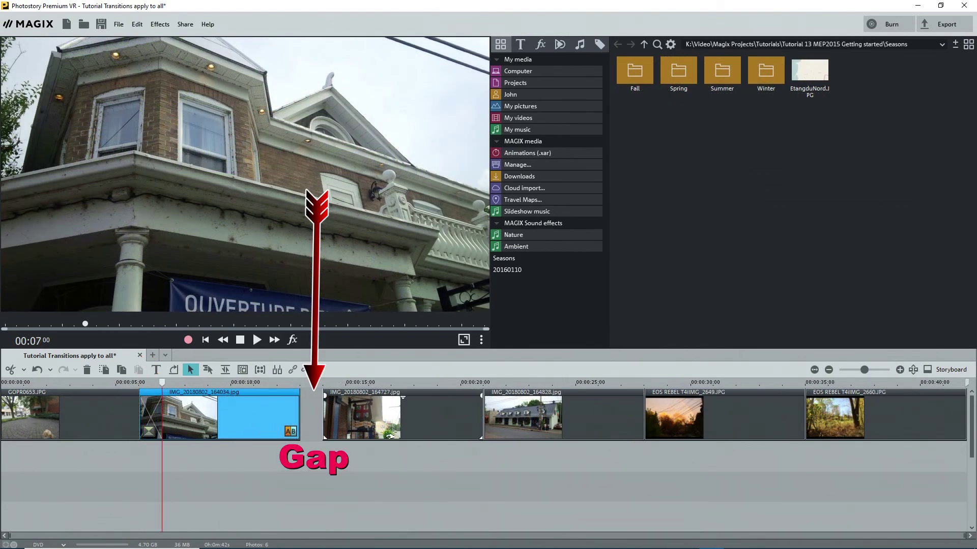
{"action": "left_click", "coordinate": [400, 427]}
{"action": "left_click_drag", "start_coordinate": [400, 428], "coordinate": [376, 427]}
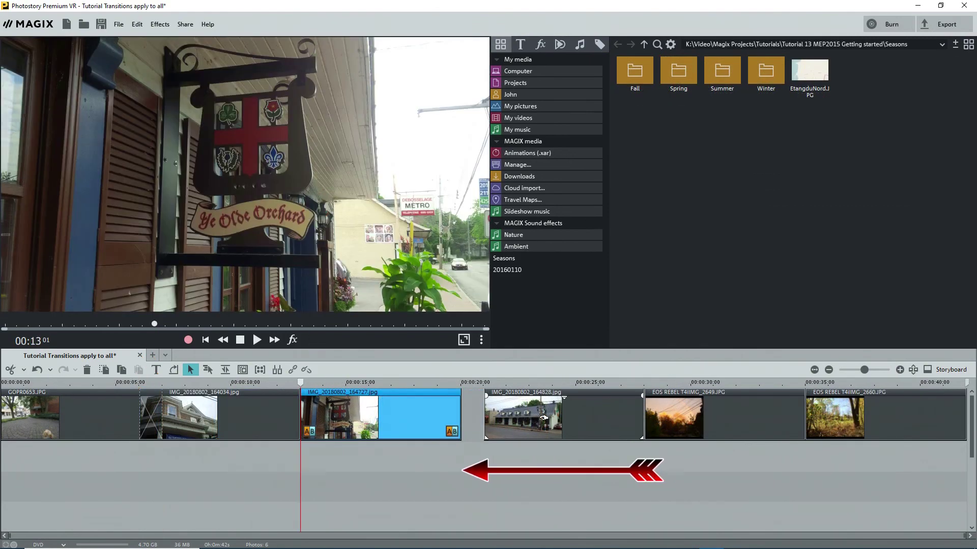
{"action": "left_click_drag", "start_coordinate": [550, 421], "coordinate": [527, 421]}
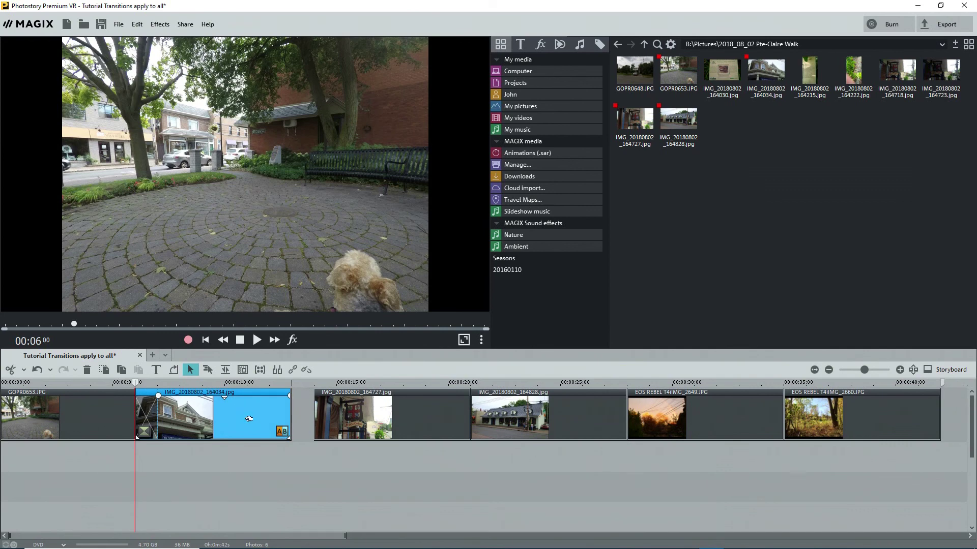
{"action": "left_click_drag", "start_coordinate": [249, 418], "coordinate": [270, 418]}
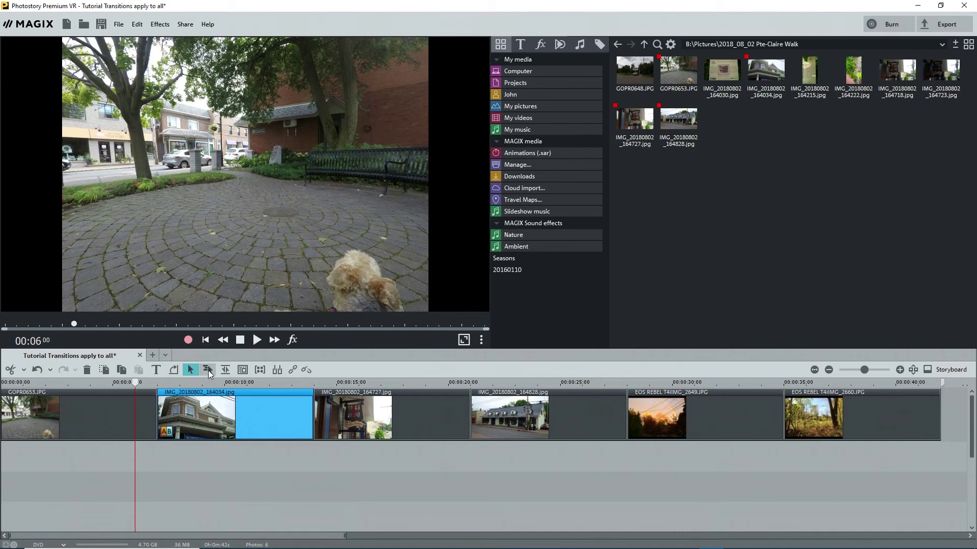
With mouse mode for all tracks on, slide the second photo and all later clips left over the first.
{"action": "left_click", "coordinate": [208, 370]}
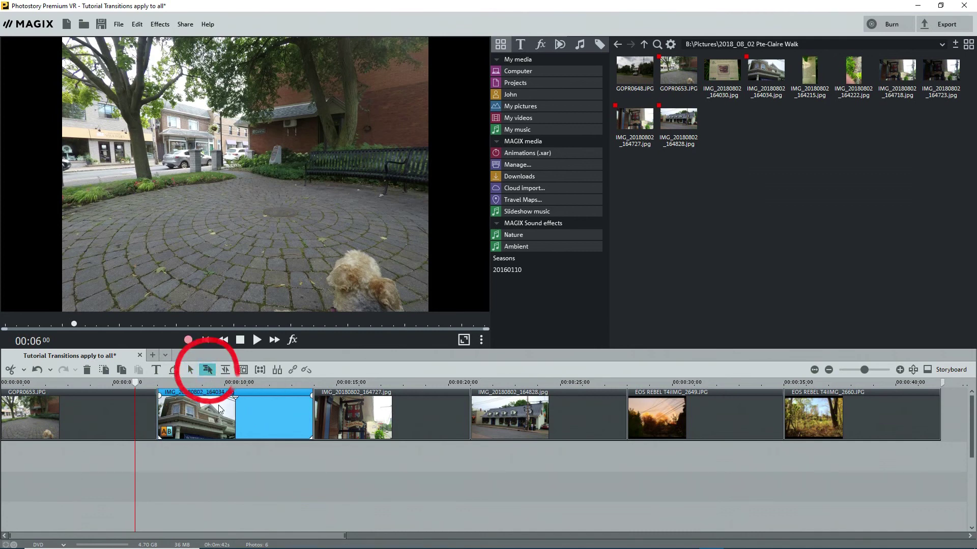
{"action": "left_click", "coordinate": [267, 418]}
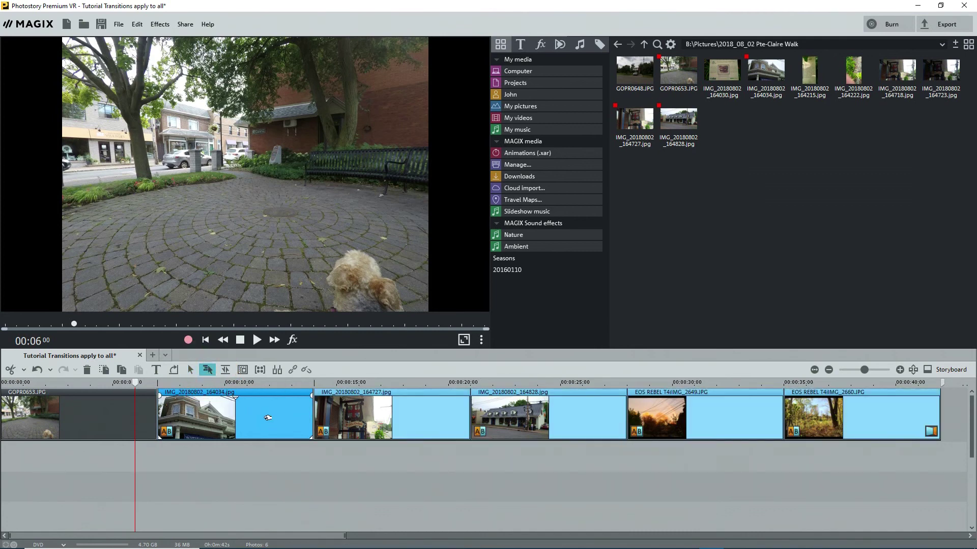
{"action": "left_click_drag", "start_coordinate": [267, 419], "coordinate": [248, 417]}
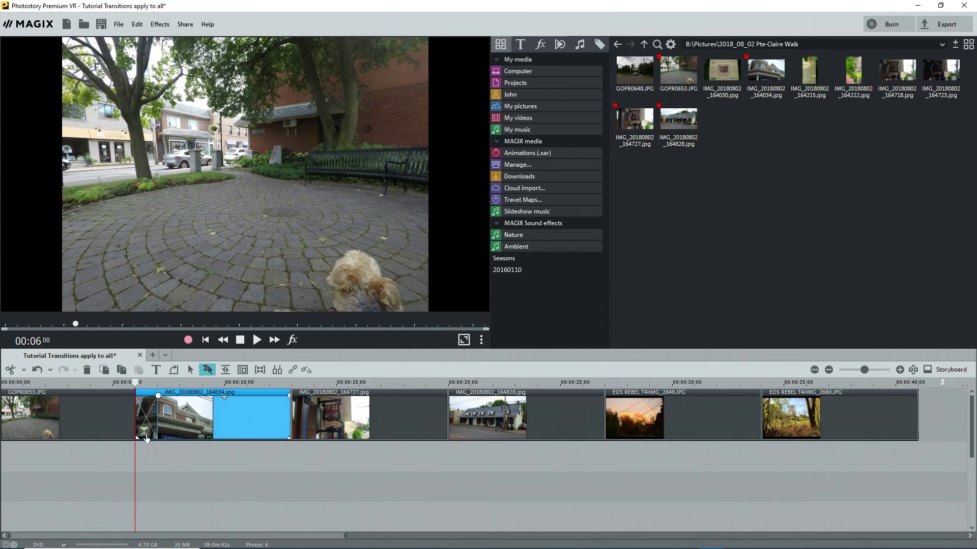
Apply the crossfade transition to all objects in the photo track.
{"action": "left_click", "coordinate": [145, 433]}
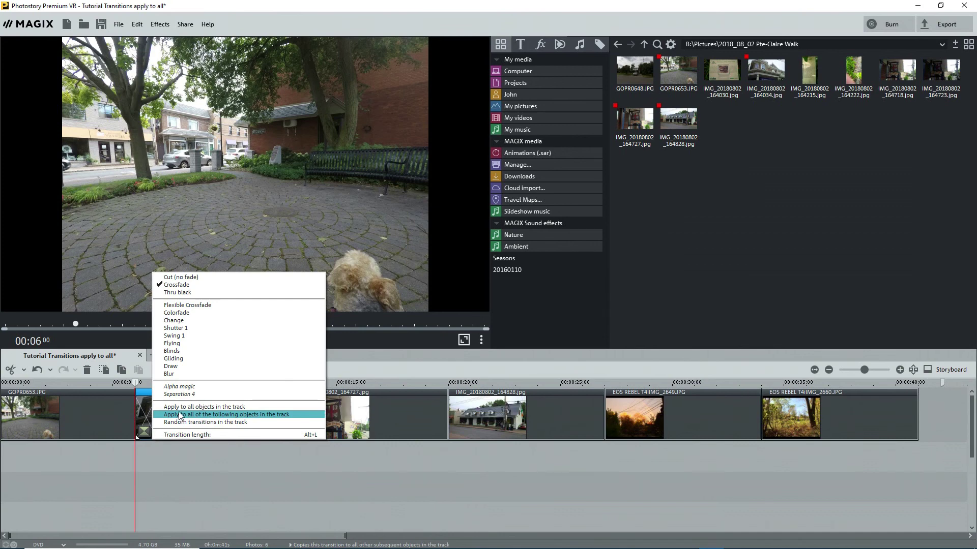
{"action": "left_click", "coordinate": [180, 408]}
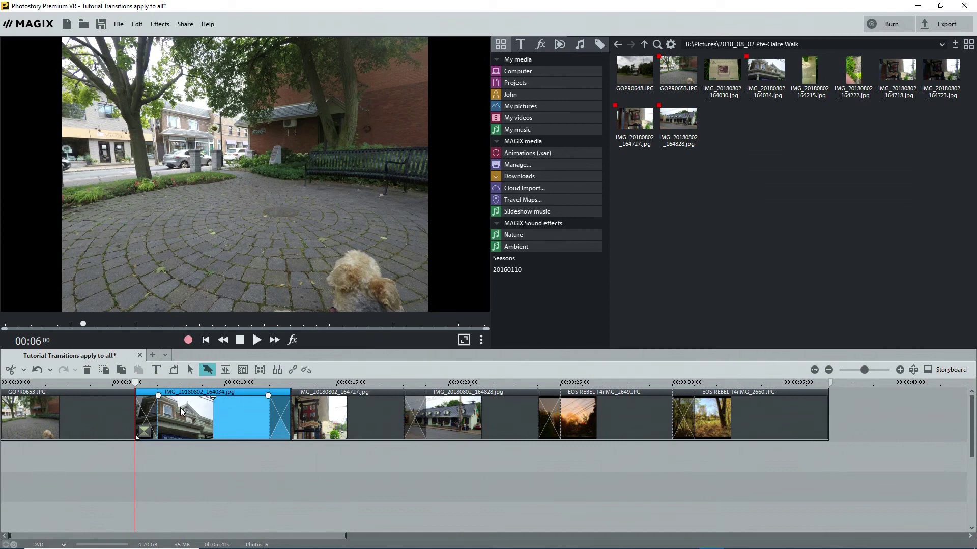
Change the first transition to Swing 1 and show the Transitions Basic collection in the media pool.
{"action": "left_click", "coordinate": [145, 432]}
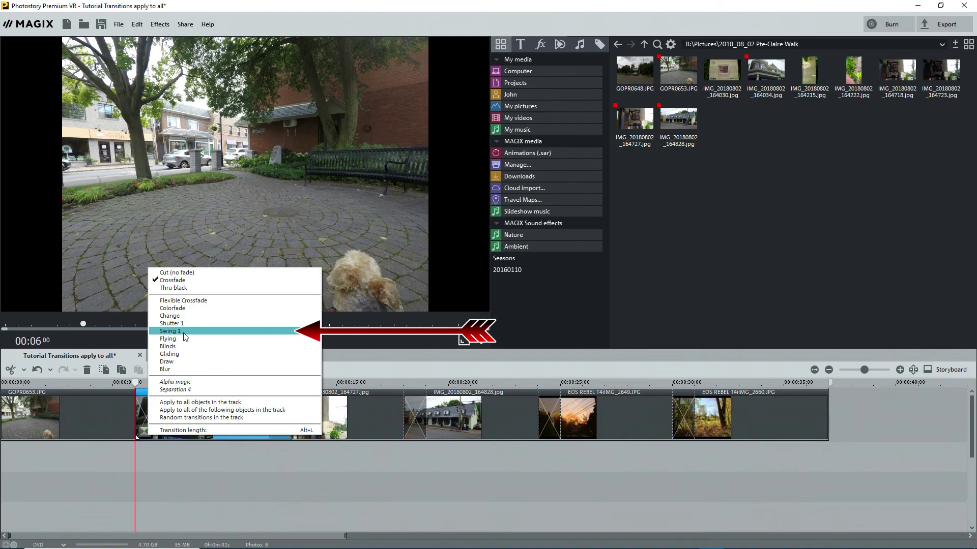
{"action": "left_click", "coordinate": [170, 331]}
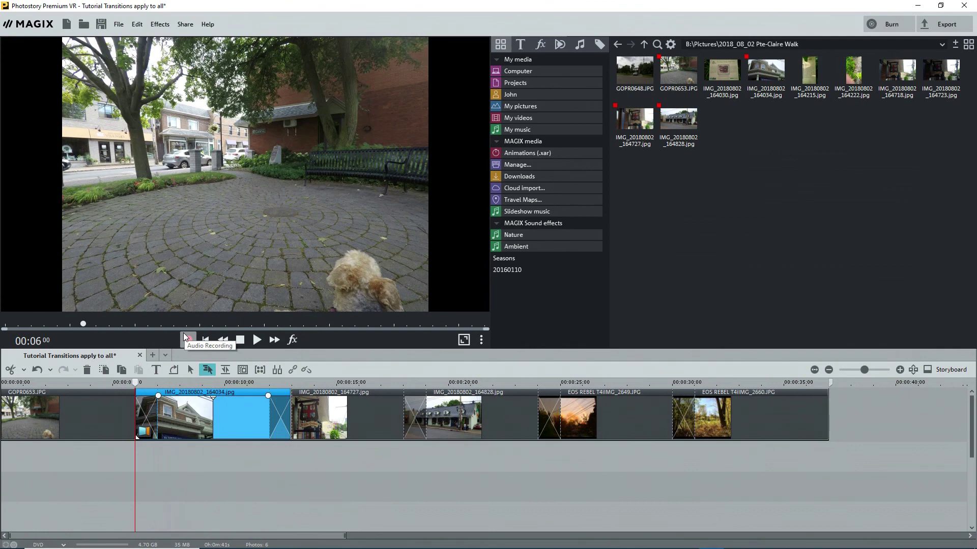
{"action": "left_click", "coordinate": [559, 44]}
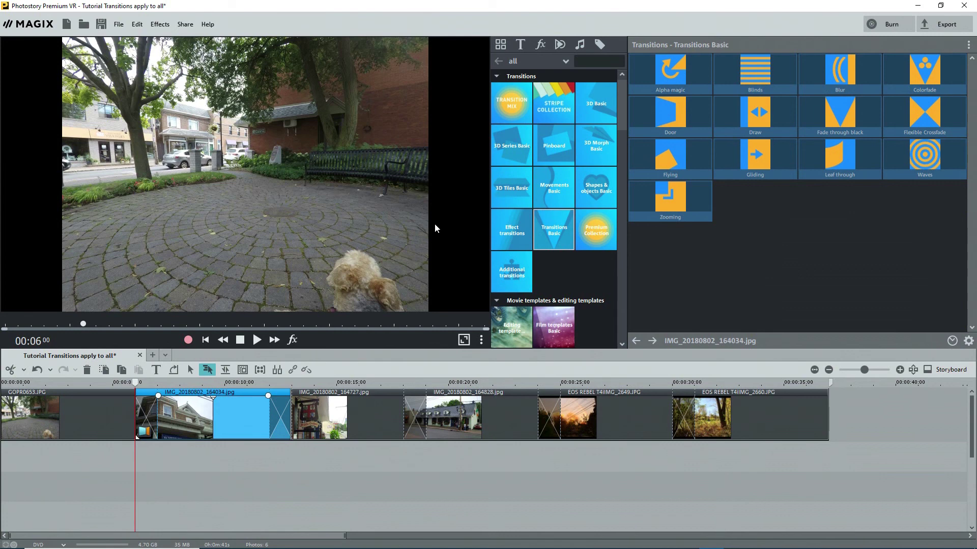
{"action": "left_click", "coordinate": [144, 432]}
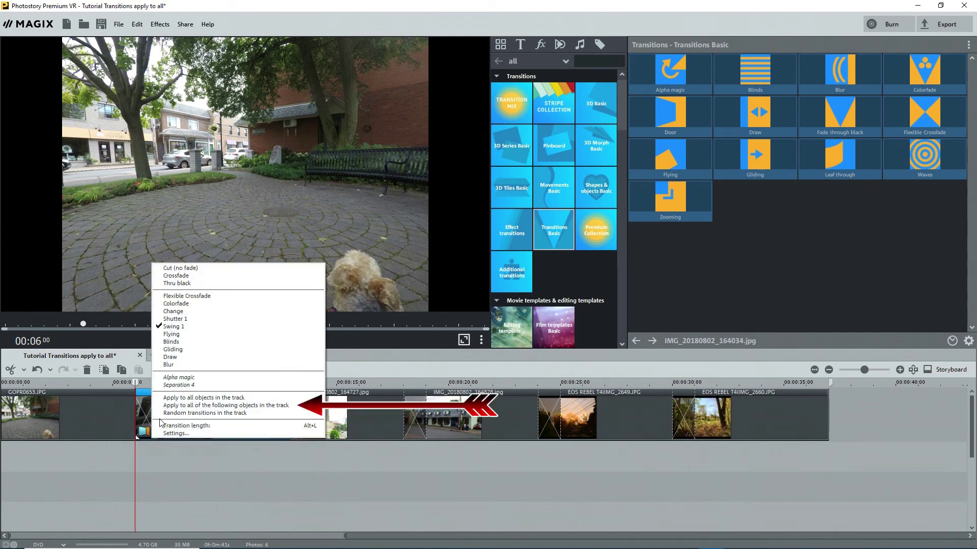
Apply Swing 1 to all following photos and scrub through the slideshow to review it.
{"action": "left_click", "coordinate": [177, 407]}
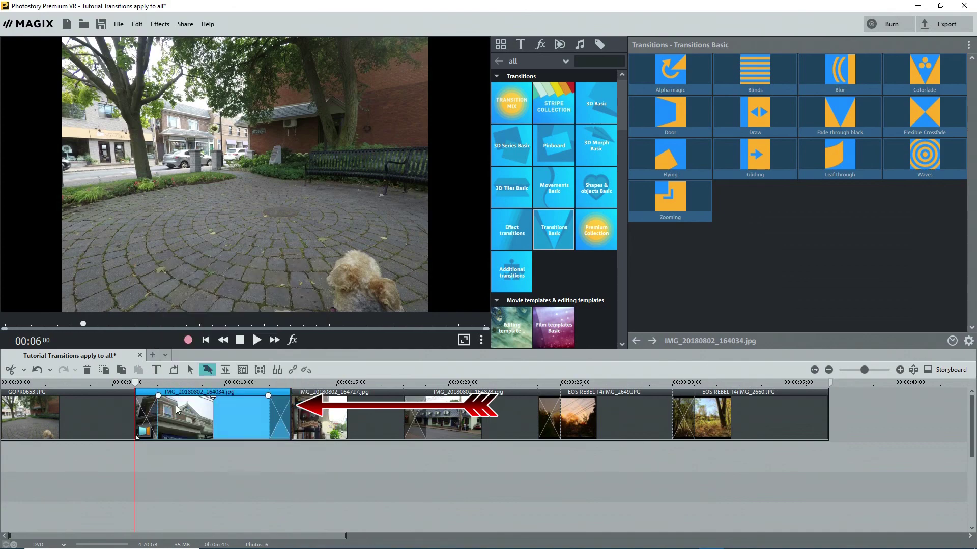
{"action": "left_click", "coordinate": [205, 390]}
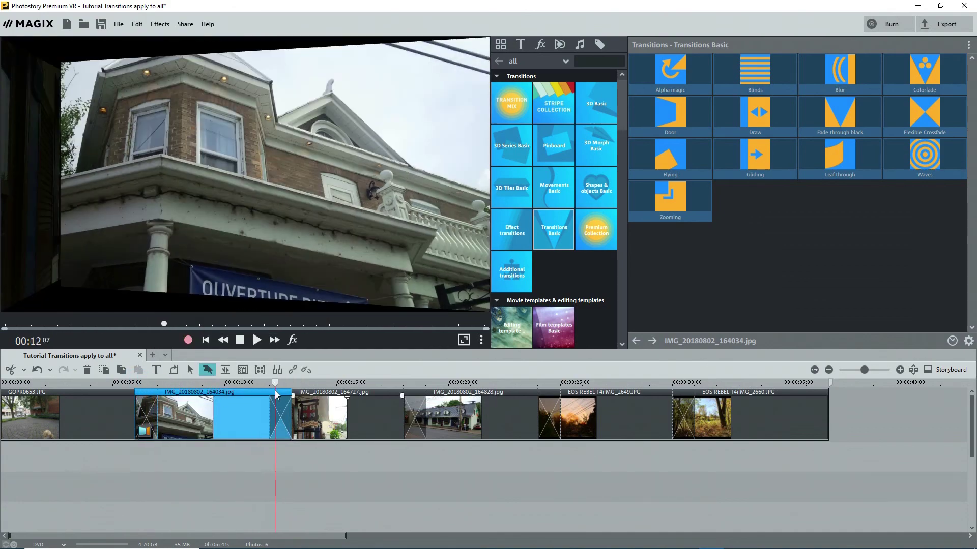
{"action": "left_click_drag", "start_coordinate": [276, 395], "coordinate": [686, 406]}
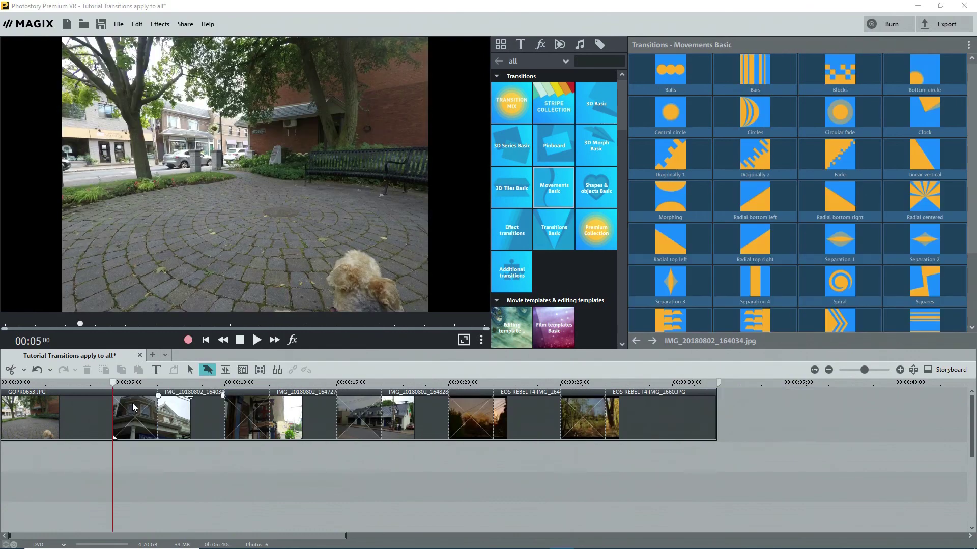
Try Diagonally 2 on IMG_20180802_164828, preview it, then undo the trial transitions.
{"action": "left_click", "coordinate": [132, 402]}
{"action": "left_click", "coordinate": [122, 433]}
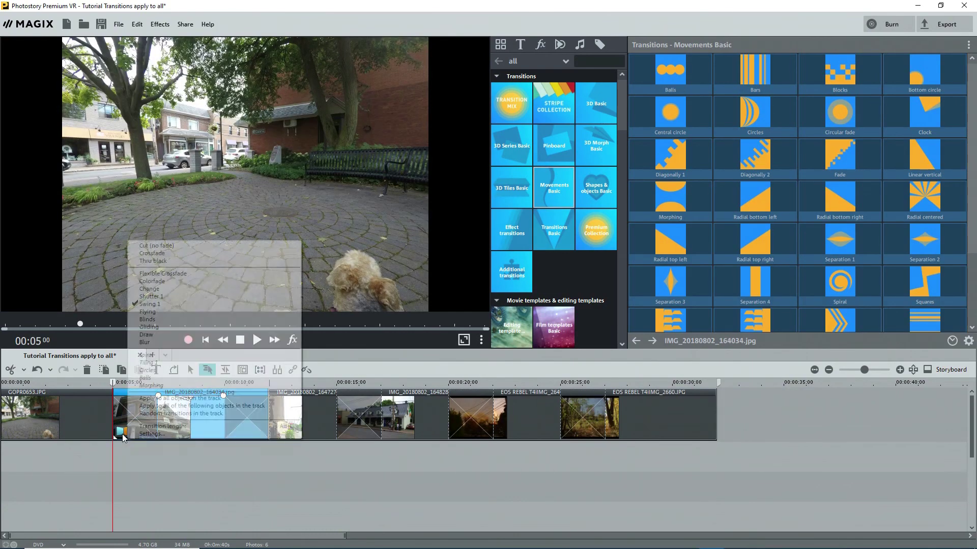
{"action": "left_click", "coordinate": [144, 322]}
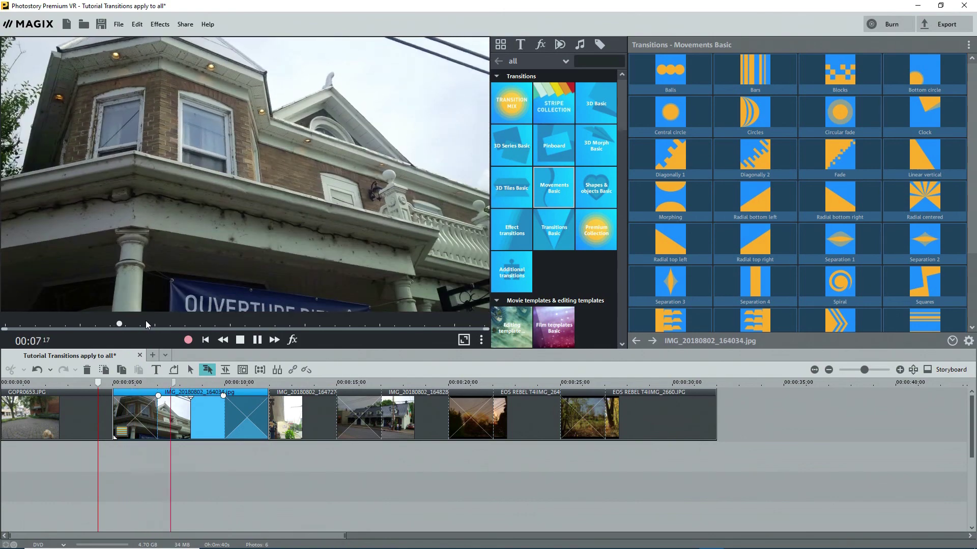
{"action": "mouse_move", "coordinate": [755, 158]}
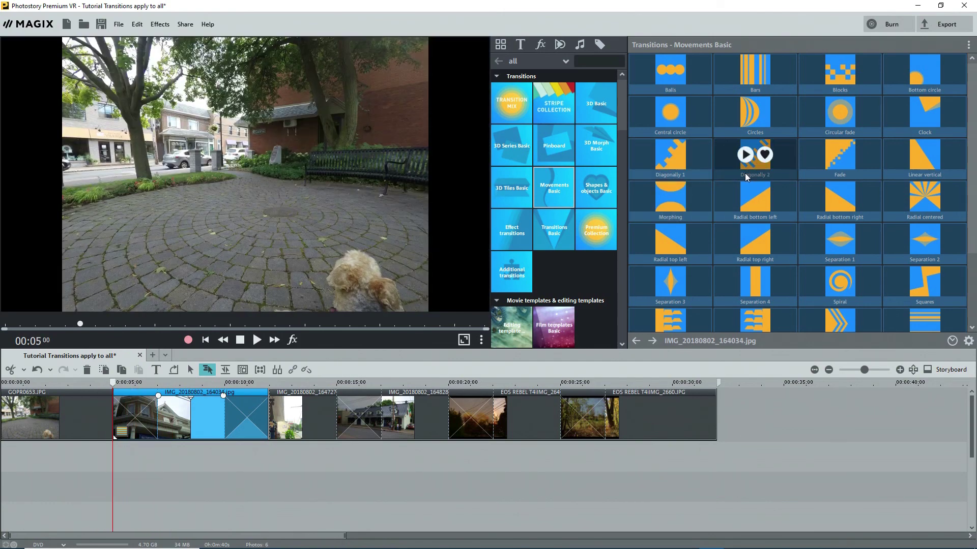
{"action": "left_click_drag", "start_coordinate": [745, 173], "coordinate": [377, 417]}
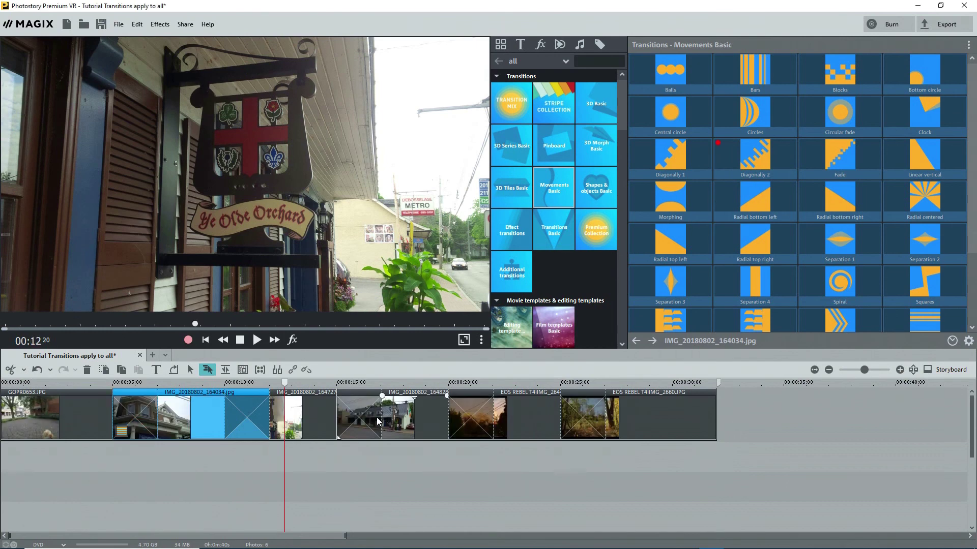
{"action": "left_click", "coordinate": [355, 382]}
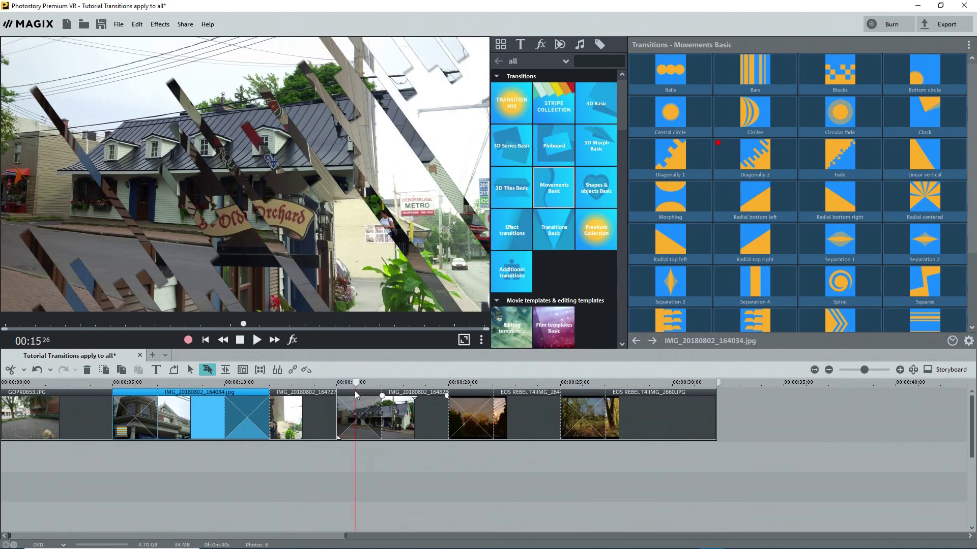
{"action": "key", "text": "ctrl+z"}
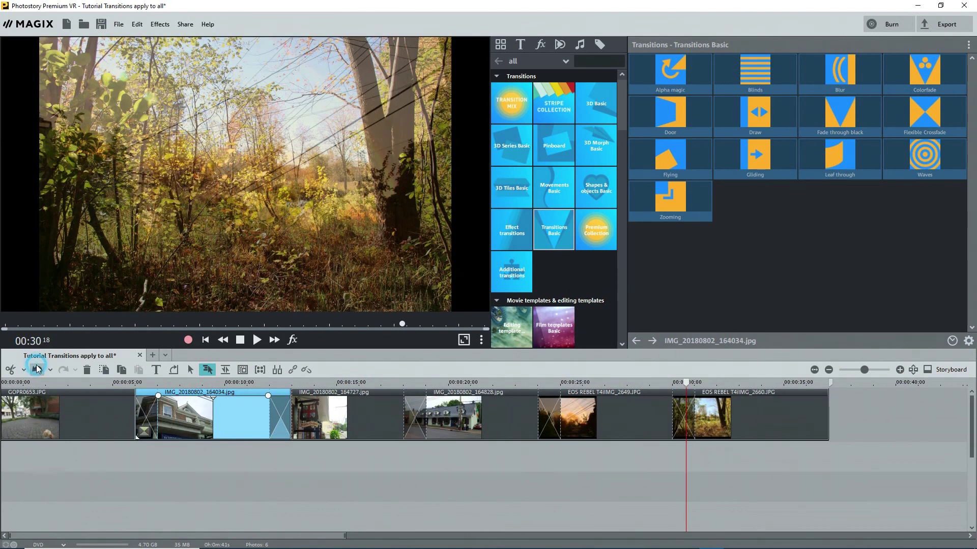
{"action": "left_click", "coordinate": [36, 370]}
Undo the remaining transitions, then preview the Alpha magic tile from Transitions Basic.
{"action": "left_click", "coordinate": [35, 371]}
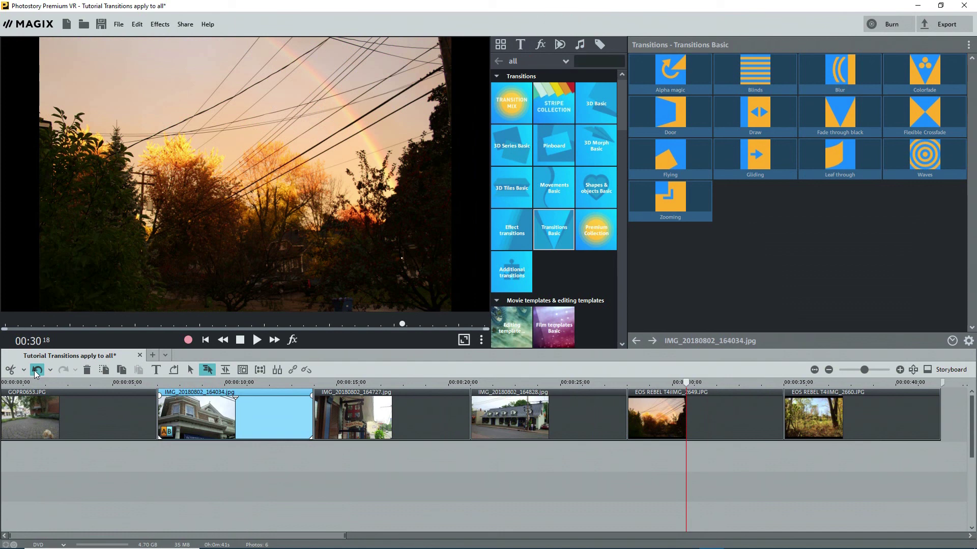
{"action": "left_click", "coordinate": [36, 370]}
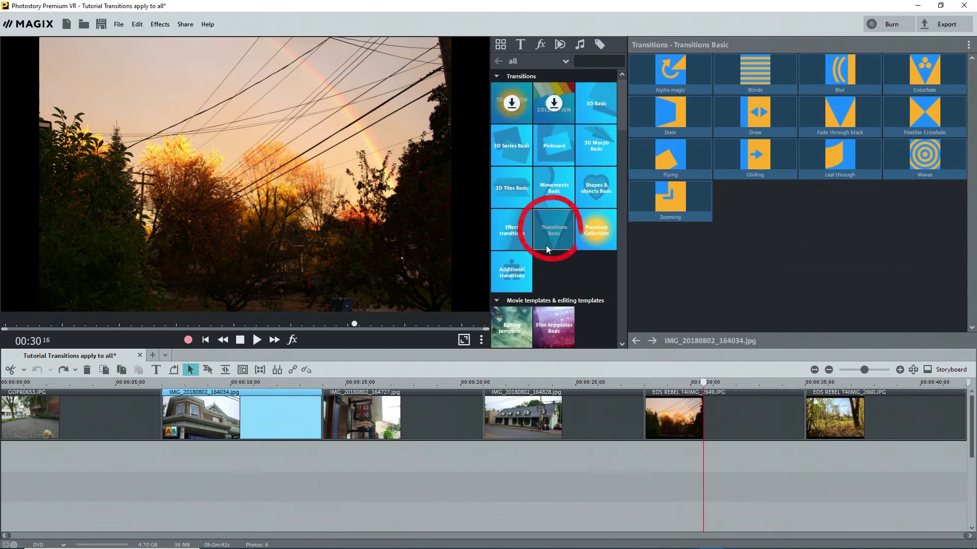
{"action": "mouse_move", "coordinate": [674, 79]}
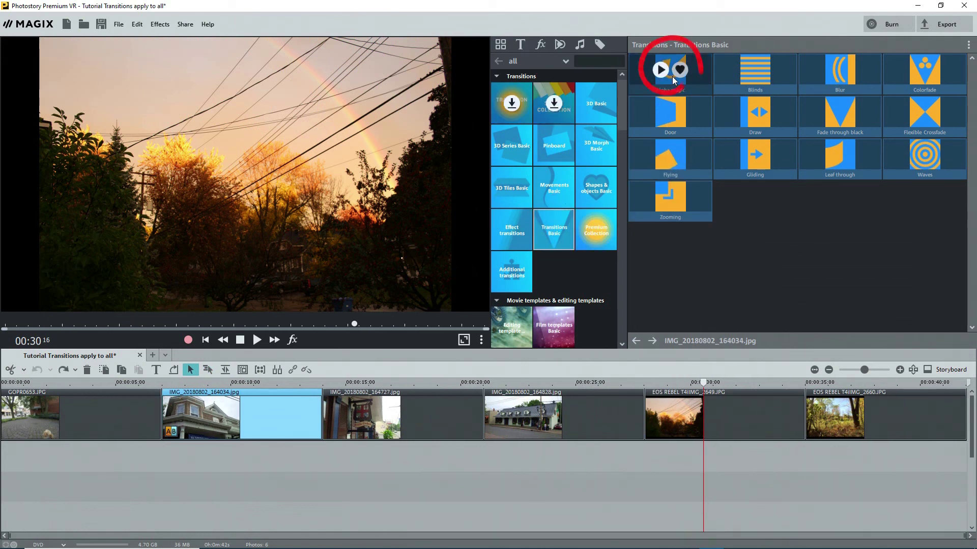
{"action": "left_click", "coordinate": [660, 70]}
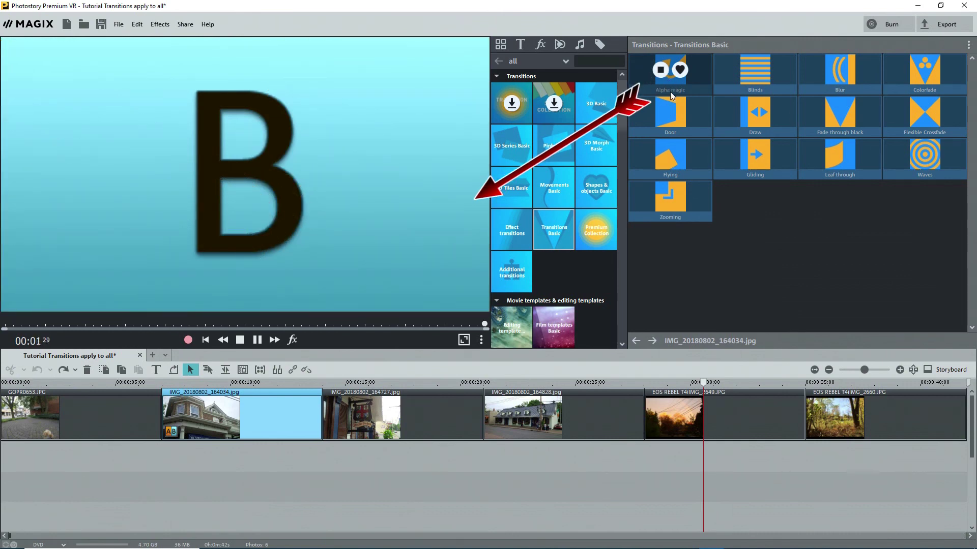
Drop Alpha magic onto the house photo, scrub to preview it, and open Set transition duration.
{"action": "left_click_drag", "start_coordinate": [672, 91], "coordinate": [178, 412]}
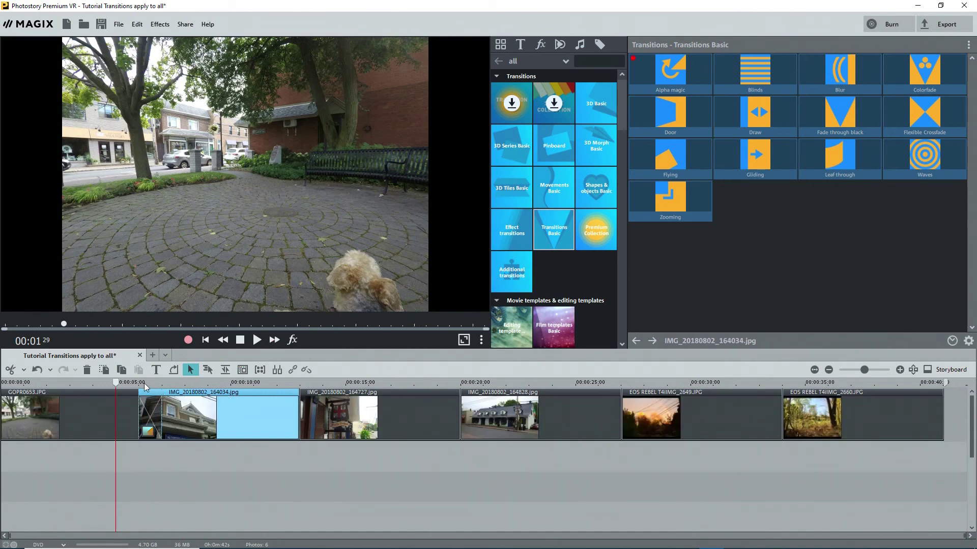
{"action": "left_click_drag", "start_coordinate": [145, 382], "coordinate": [153, 387]}
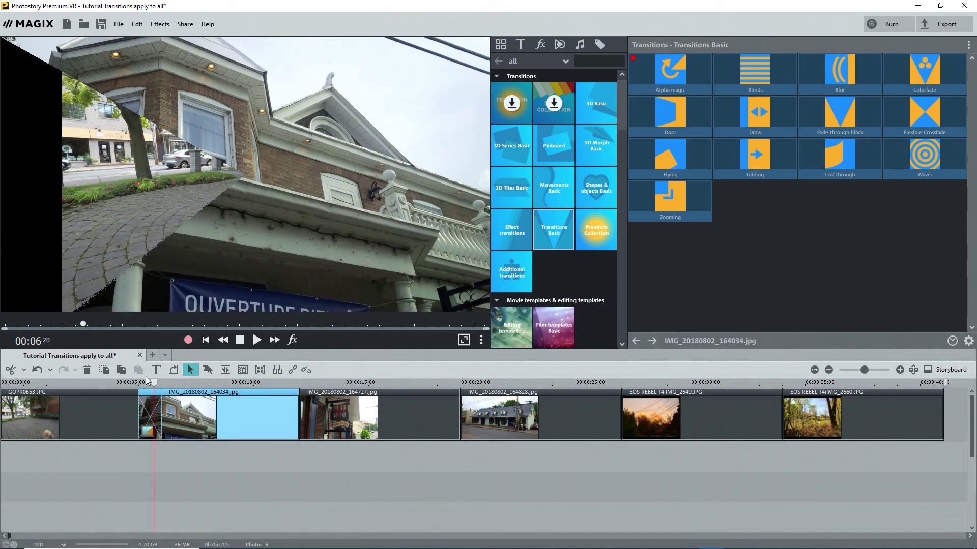
{"action": "left_click", "coordinate": [953, 340]}
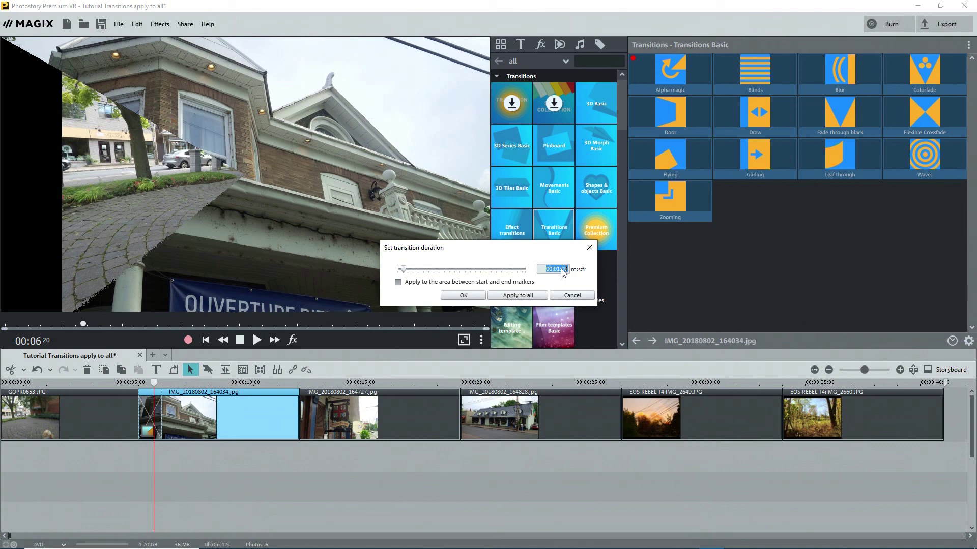
Cancel the duration dialog, preview Alpha magic variants two and three, then keep the first variant.
{"action": "left_click", "coordinate": [571, 295]}
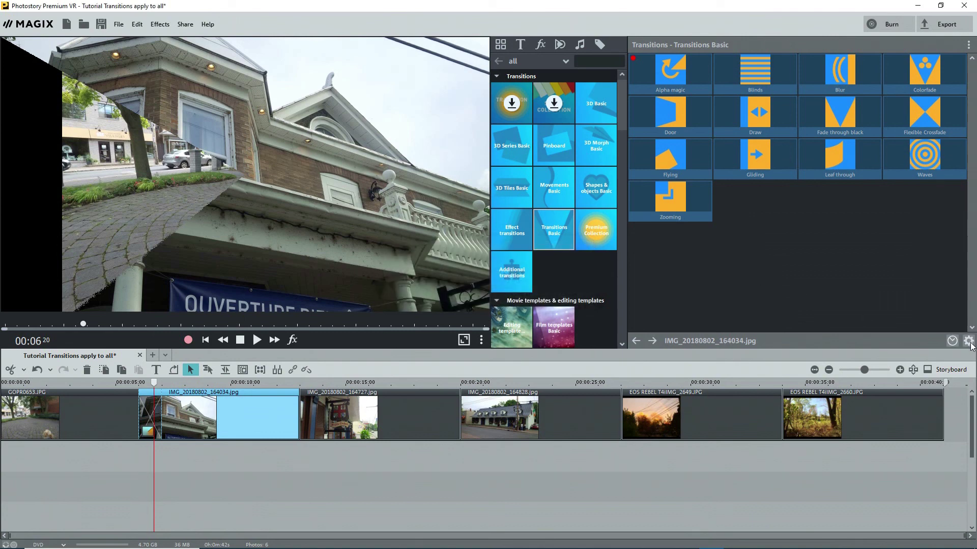
{"action": "left_click", "coordinate": [969, 344]}
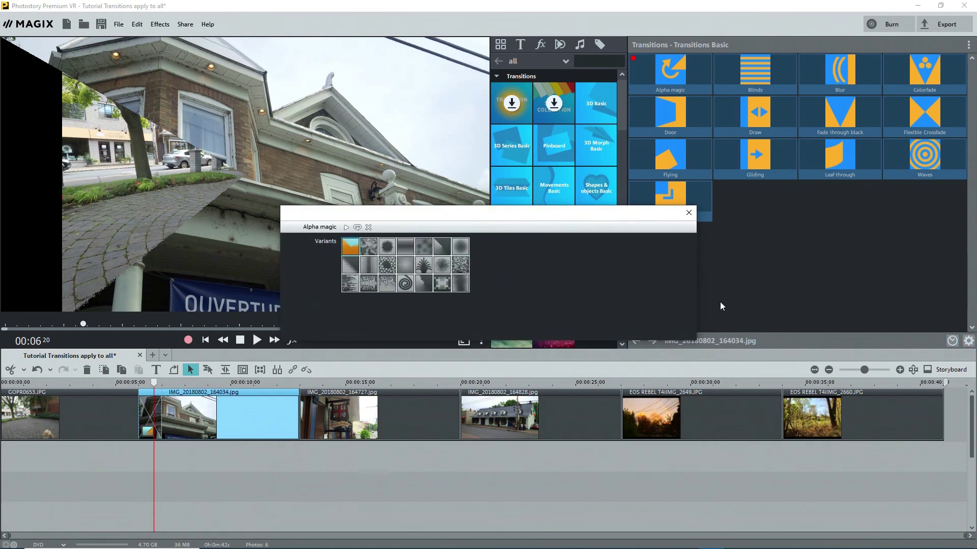
{"action": "left_click", "coordinate": [369, 247]}
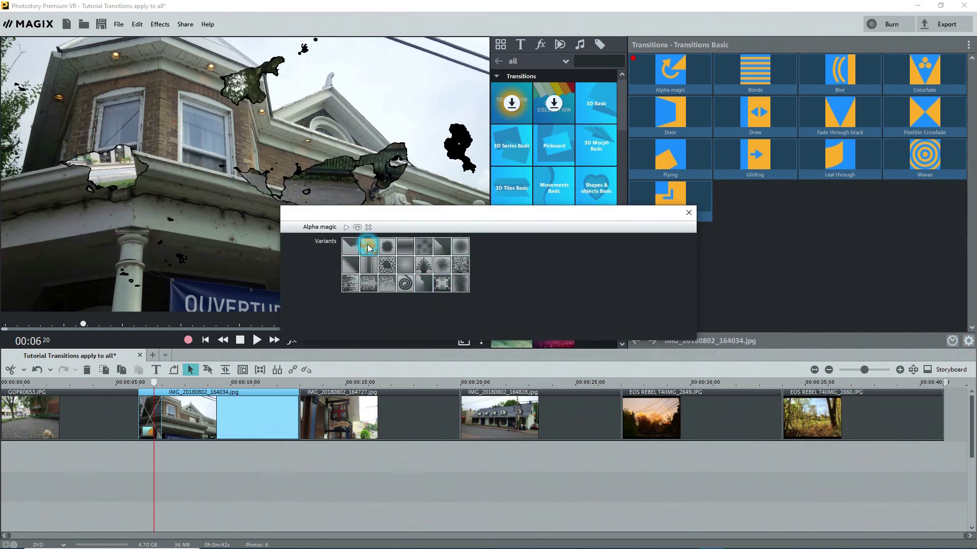
{"action": "left_click", "coordinate": [346, 228]}
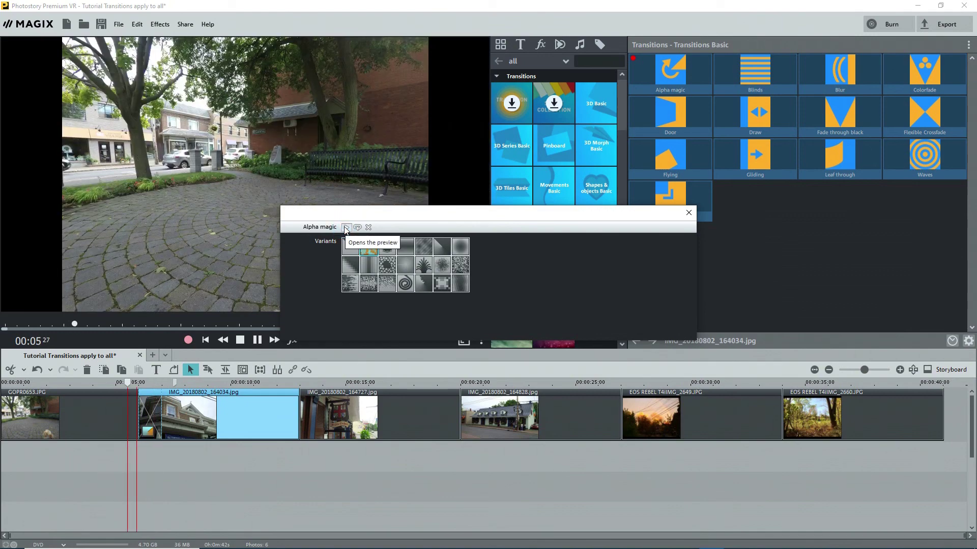
{"action": "left_click", "coordinate": [387, 247]}
{"action": "left_click", "coordinate": [346, 228]}
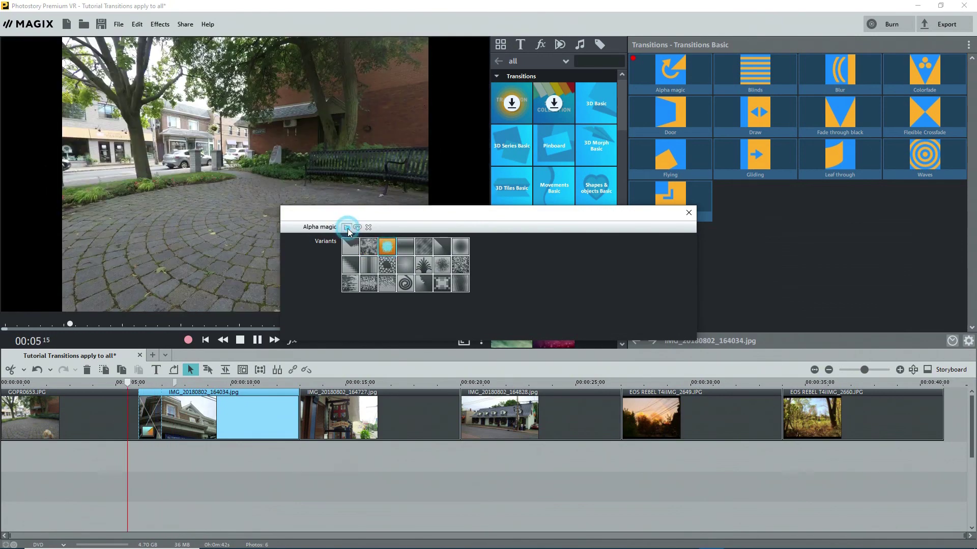
{"action": "left_click", "coordinate": [350, 248]}
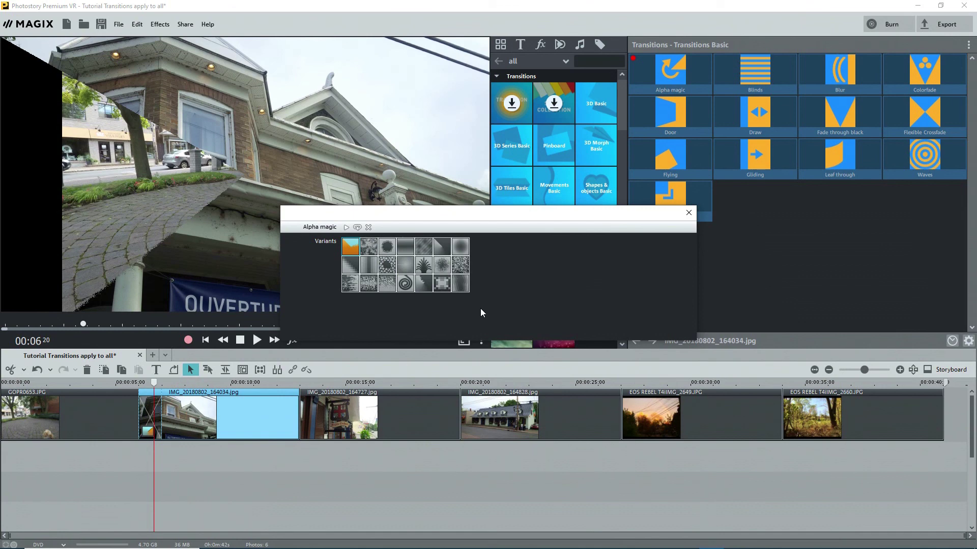
{"action": "left_click", "coordinate": [688, 214]}
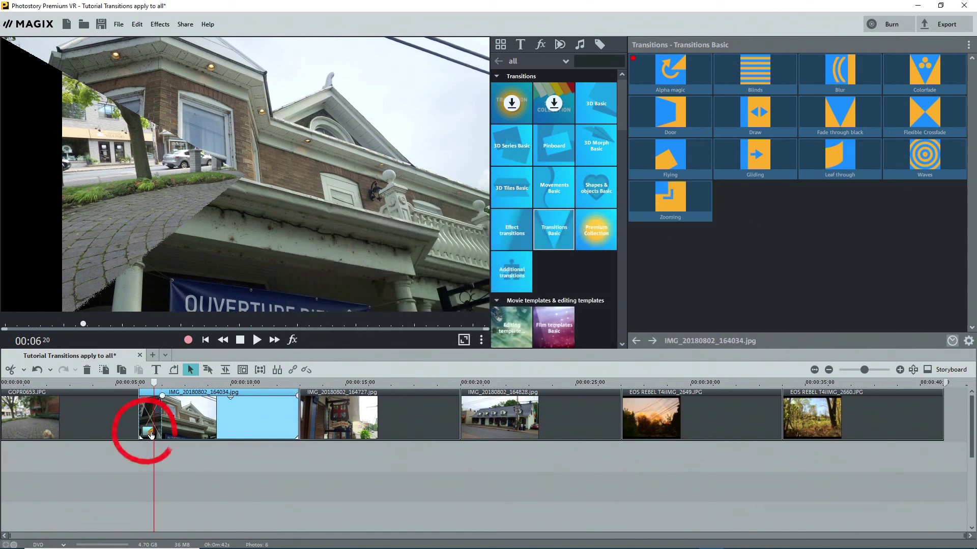
Reopen the house photo transition's Alpha magic settings from its right-click menu and close them.
{"action": "right_click", "coordinate": [150, 433]}
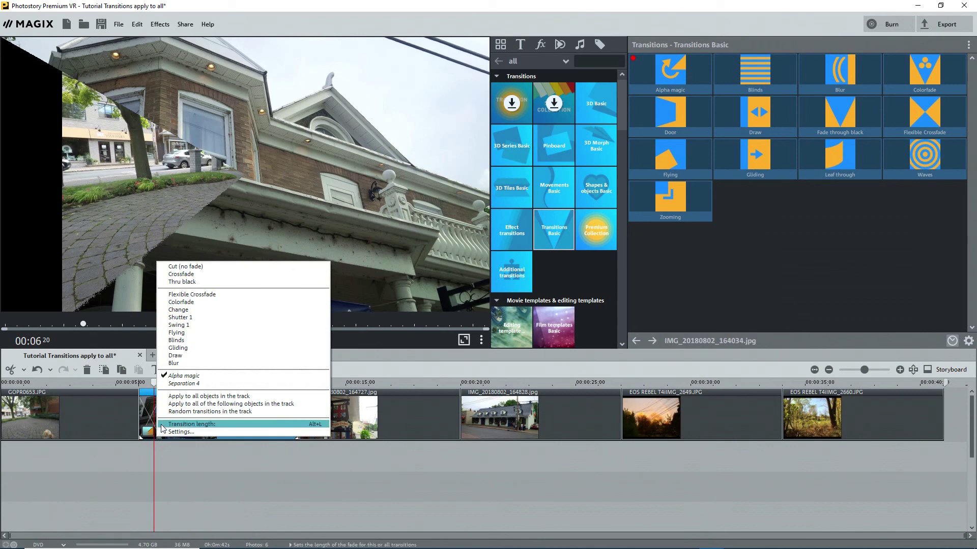
{"action": "left_click", "coordinate": [181, 432]}
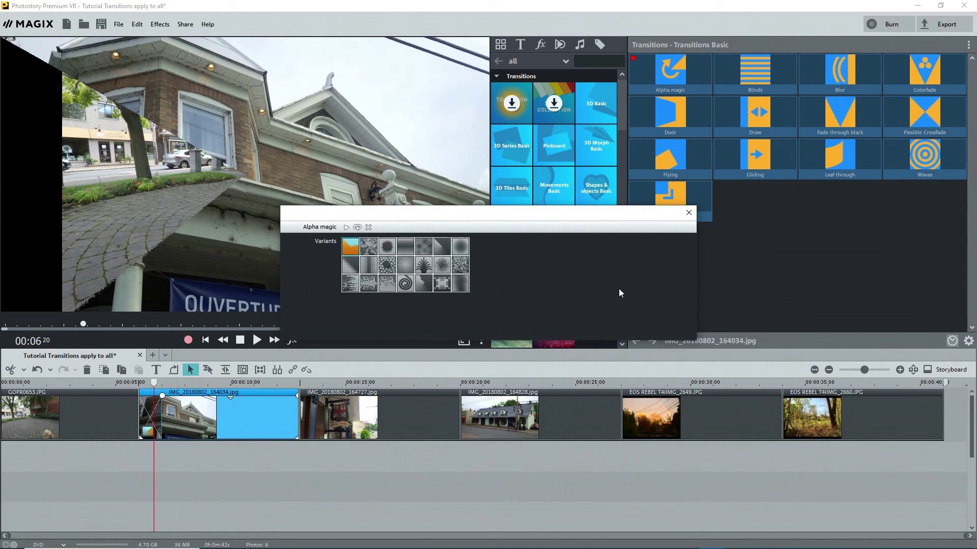
{"action": "left_click", "coordinate": [689, 212]}
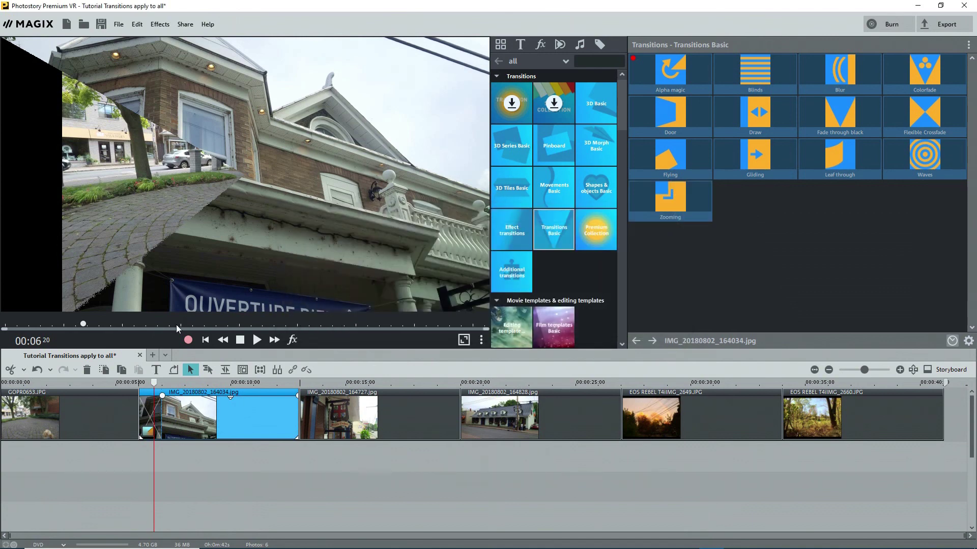
Undo twice to drop the trial transition, then crossfade every following photo in the track.
{"action": "left_click", "coordinate": [37, 369]}
{"action": "left_click", "coordinate": [37, 370]}
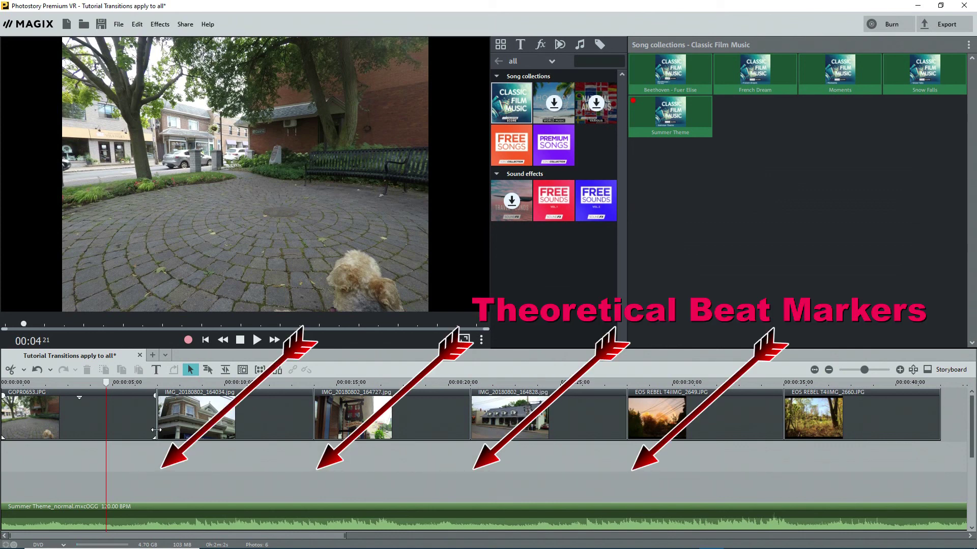
{"action": "left_click", "coordinate": [155, 428]}
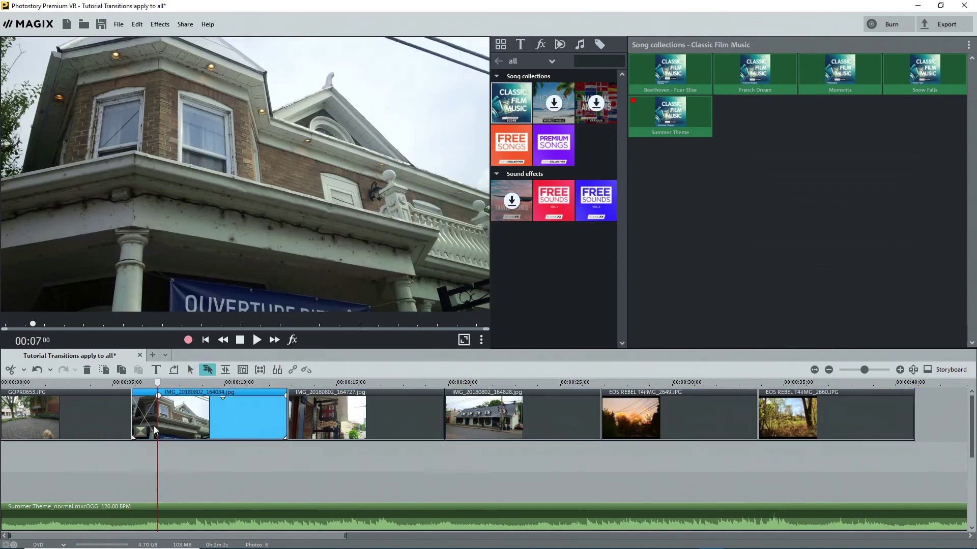
{"action": "left_click", "coordinate": [141, 431]}
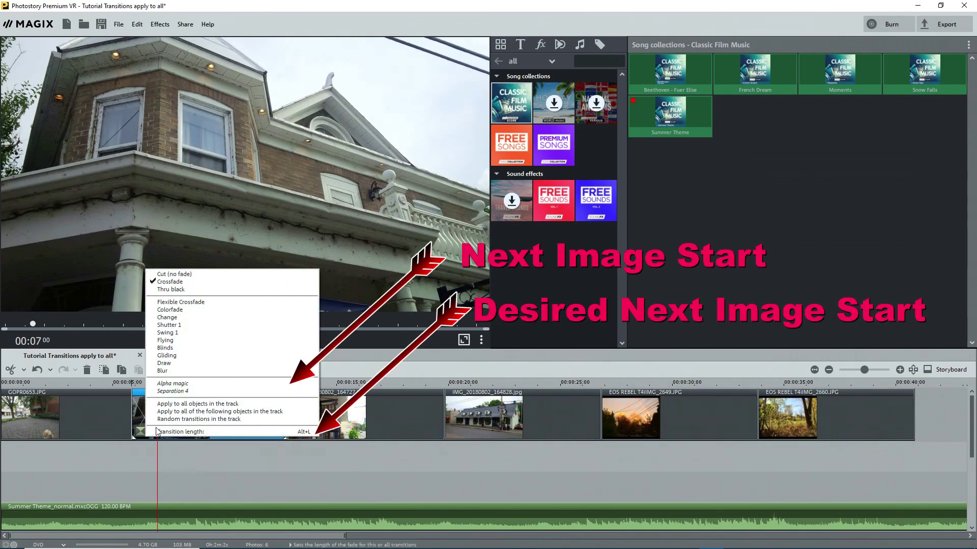
{"action": "left_click", "coordinate": [168, 412]}
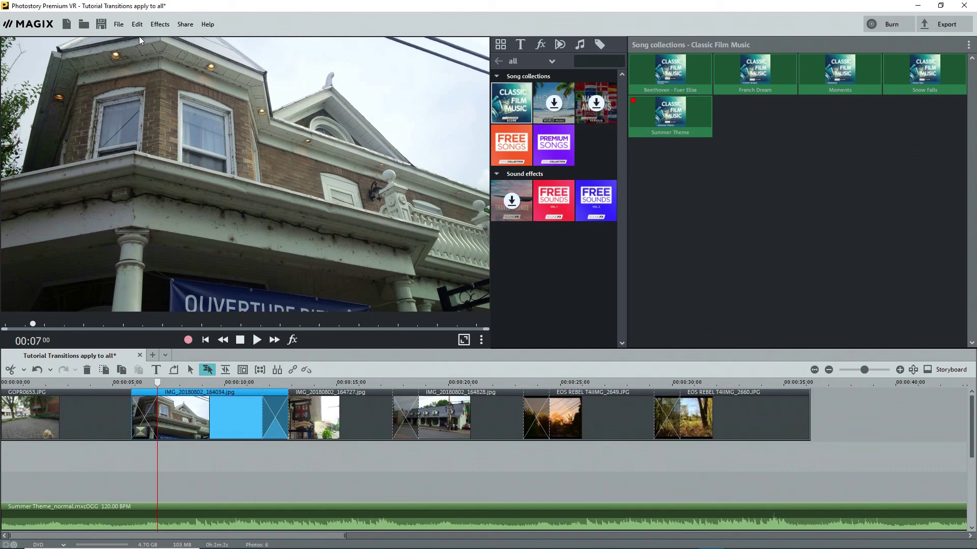
Shorten the default image length for imported photos to 4 seconds in the program Options.
{"action": "left_click", "coordinate": [124, 29]}
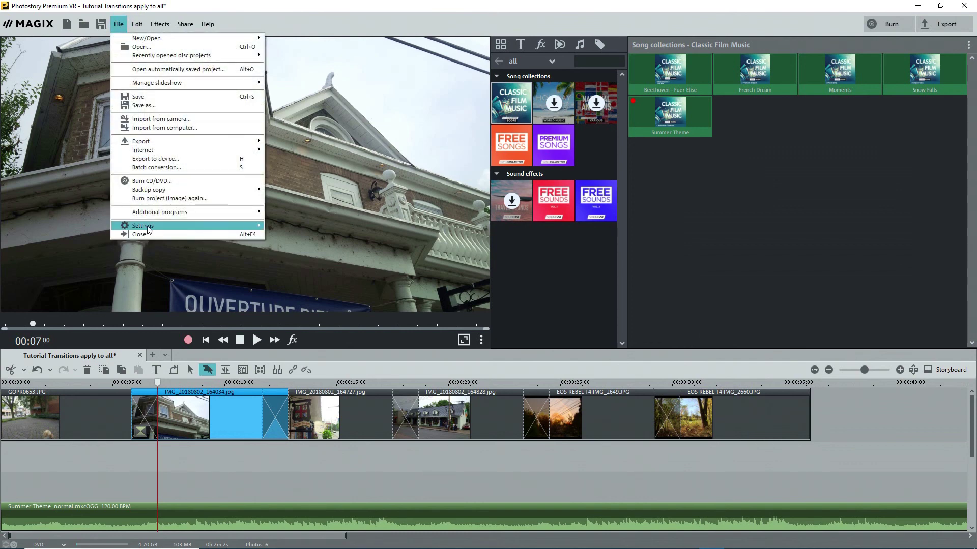
{"action": "mouse_move", "coordinate": [264, 229]}
{"action": "left_click", "coordinate": [294, 241]}
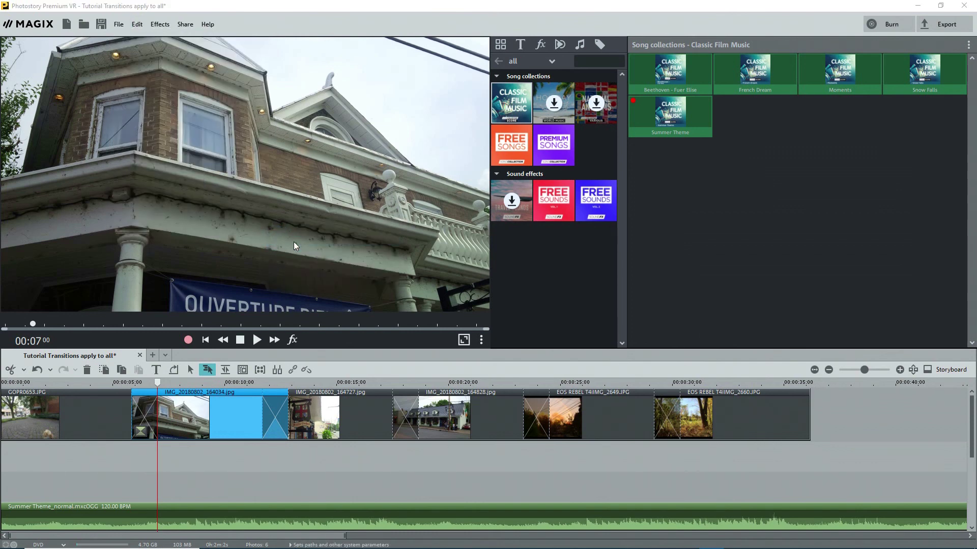
{"action": "left_click", "coordinate": [529, 166]}
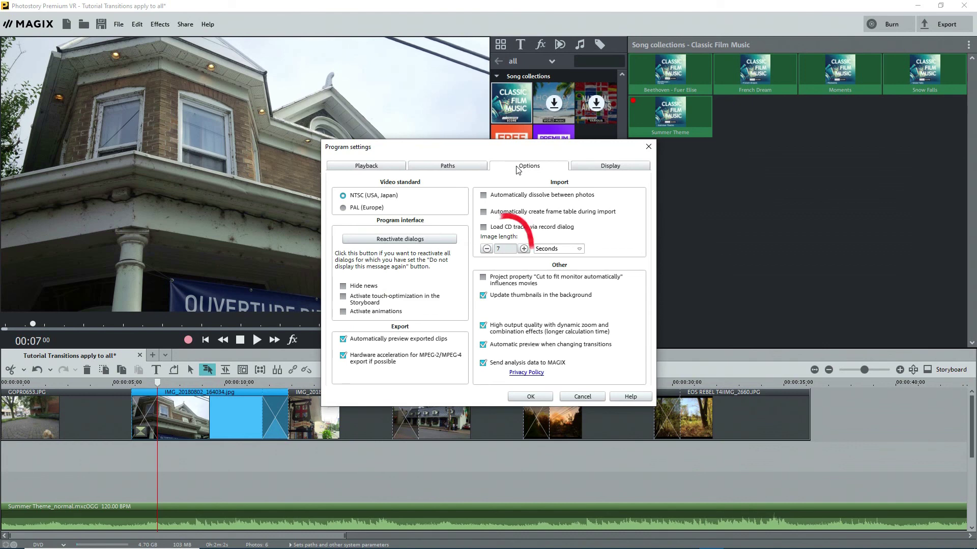
{"action": "left_click", "coordinate": [487, 249]}
{"action": "left_click", "coordinate": [487, 249]}
{"action": "left_click", "coordinate": [487, 249]}
{"action": "left_click", "coordinate": [527, 399]}
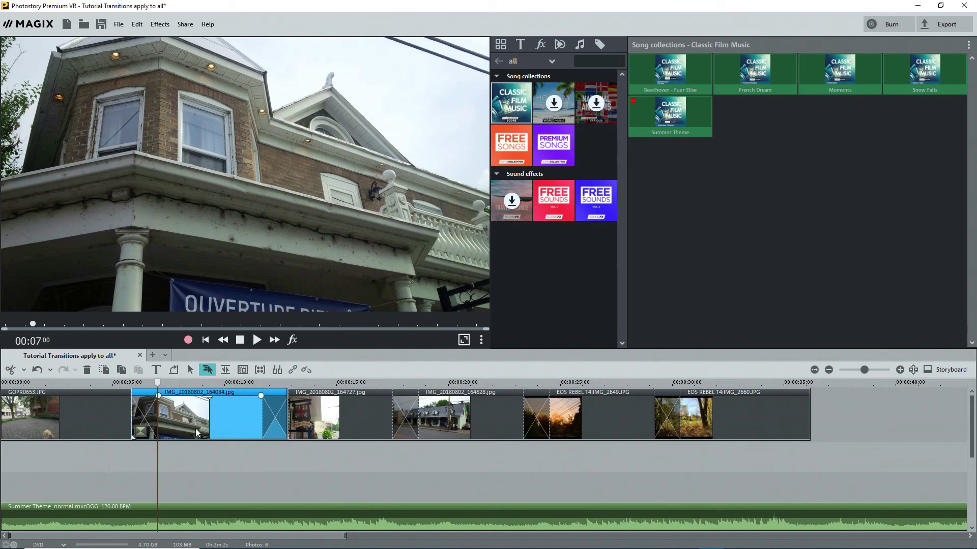
{"action": "right_click", "coordinate": [222, 416]}
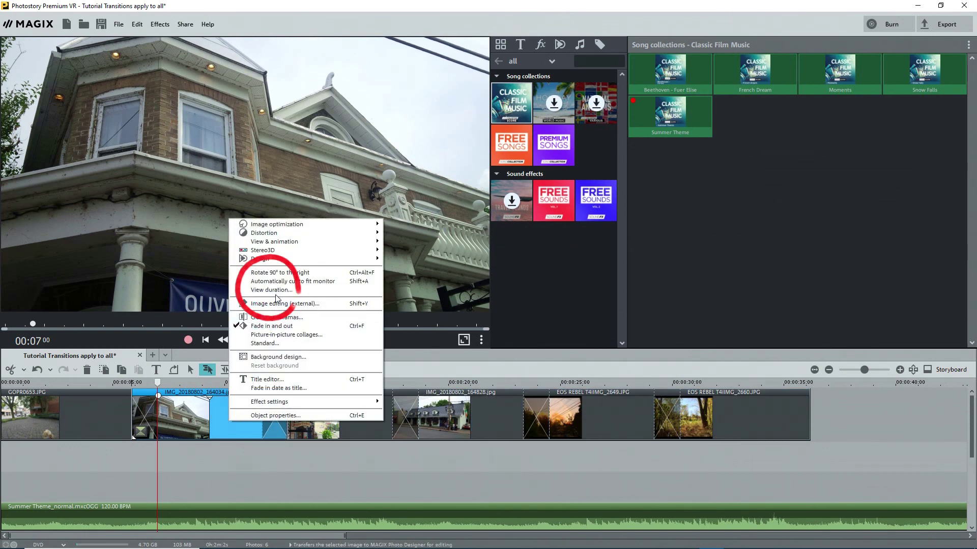
{"action": "left_click", "coordinate": [277, 288]}
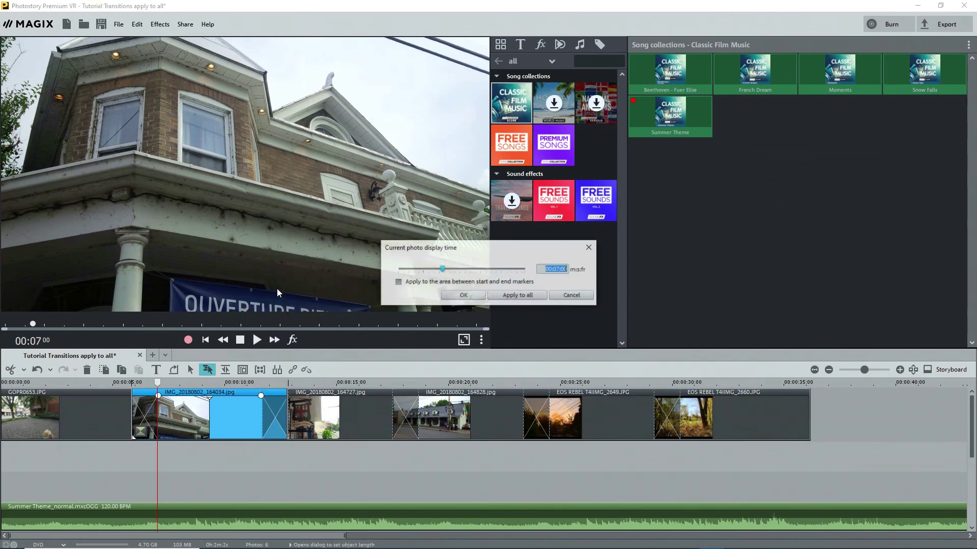
{"action": "left_click", "coordinate": [452, 294]}
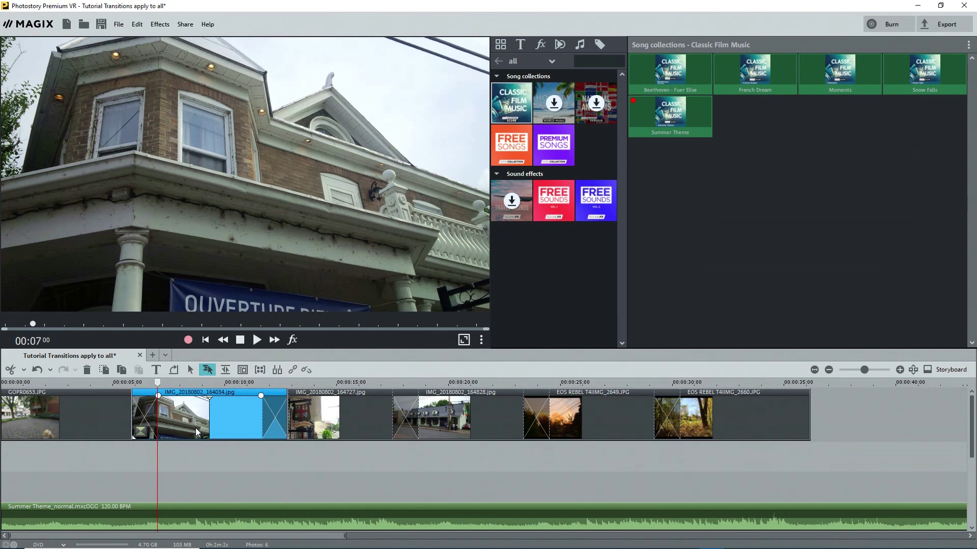
{"action": "left_click", "coordinate": [140, 431]}
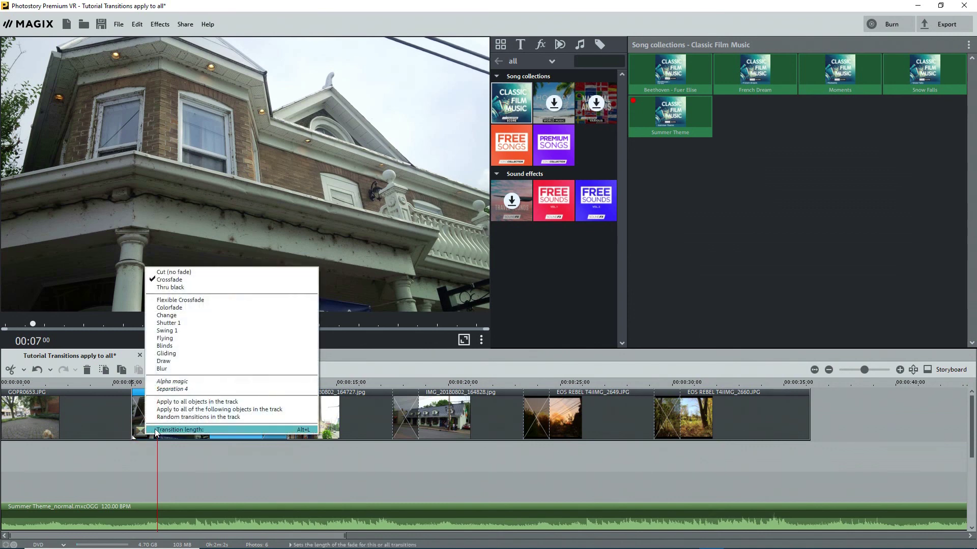
{"action": "left_click", "coordinate": [155, 429]}
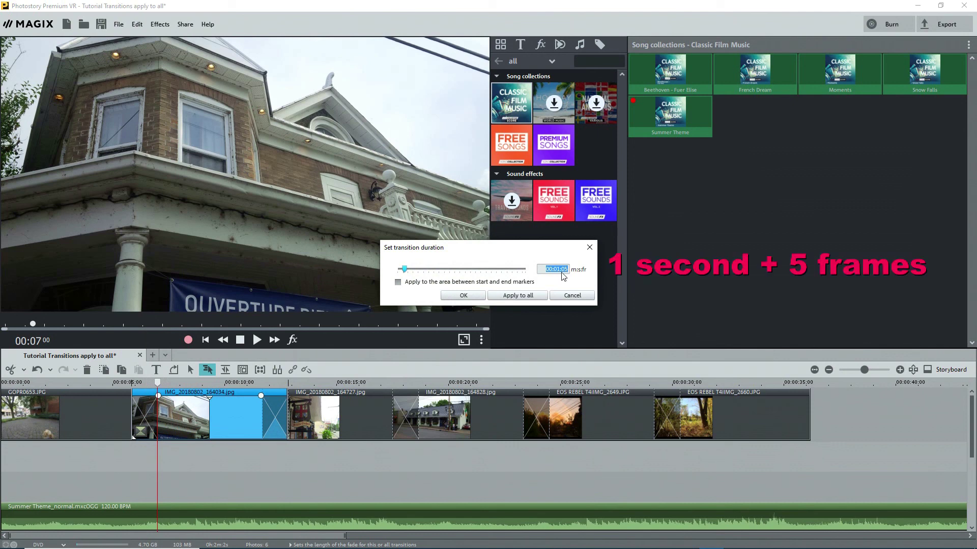
{"action": "left_click", "coordinate": [464, 297]}
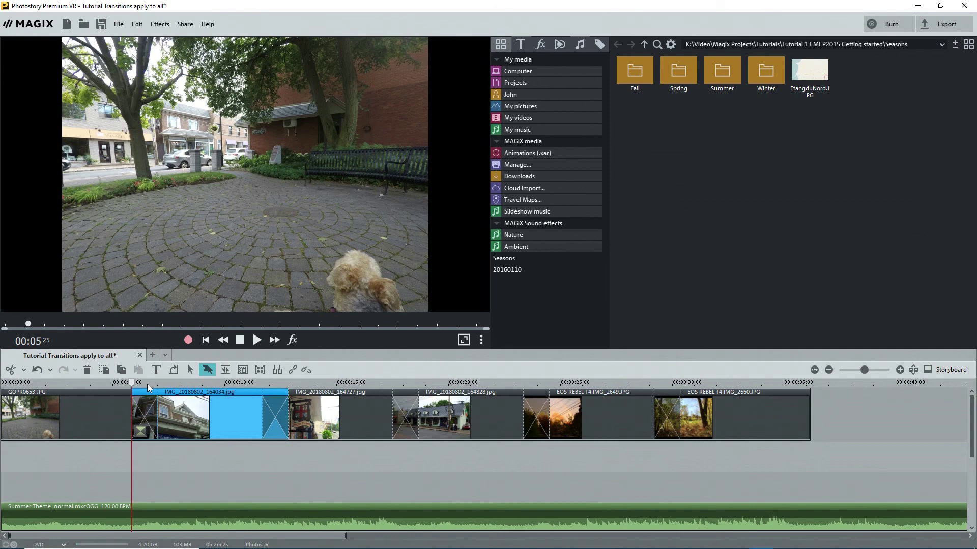
Set the IMG_20180802_164034 photo's display time to 00:08:05 across the start-to-end marker range.
{"action": "right_click", "coordinate": [196, 415]}
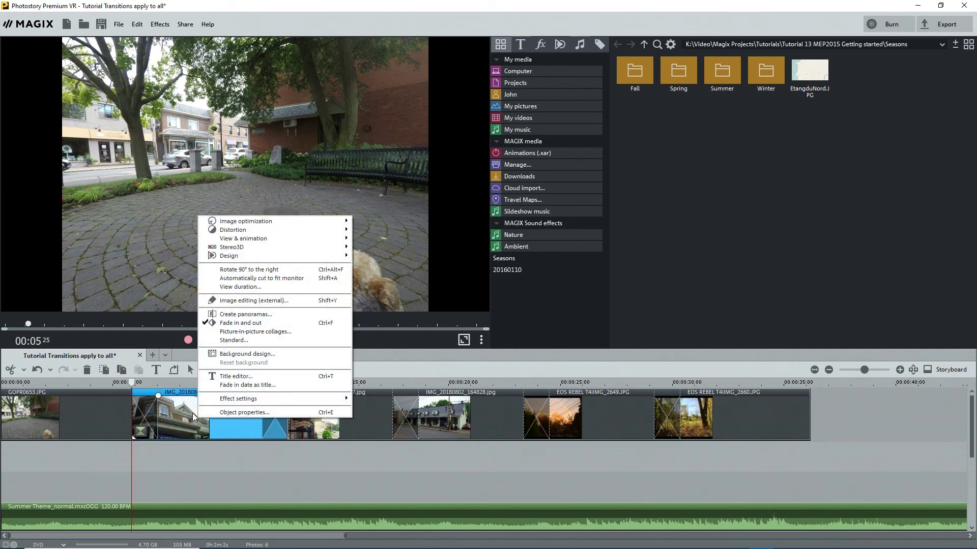
{"action": "left_click", "coordinate": [243, 287]}
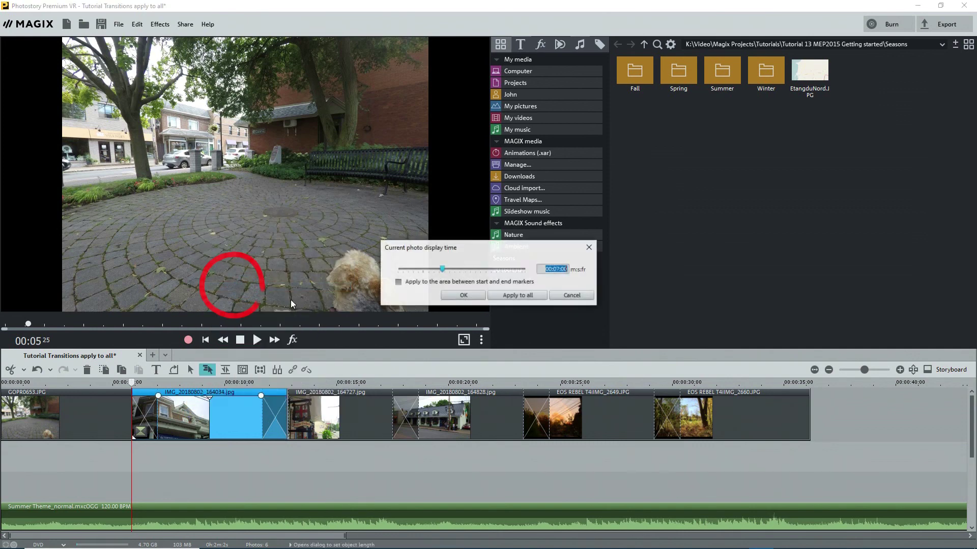
{"action": "double_click", "coordinate": [556, 269]}
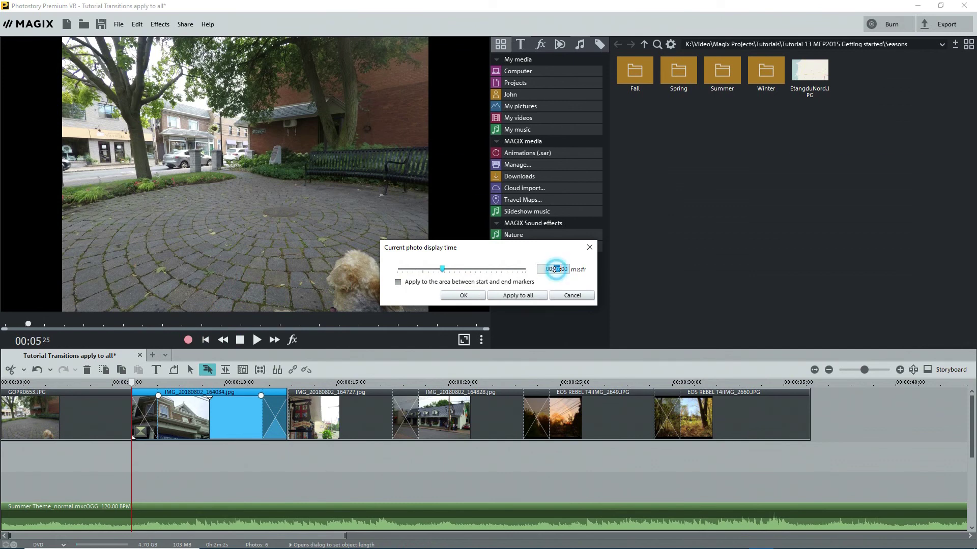
{"action": "type", "text": "0805"}
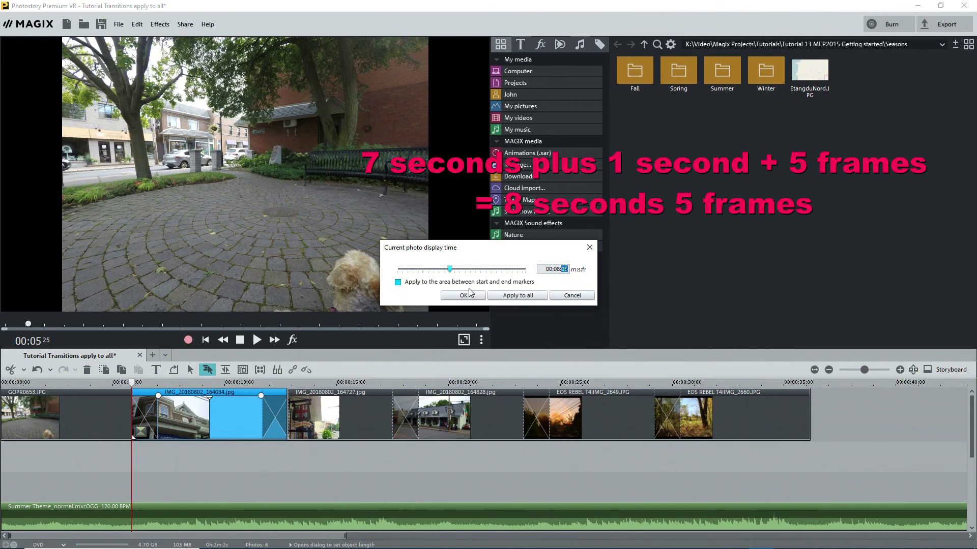
{"action": "left_click", "coordinate": [398, 282]}
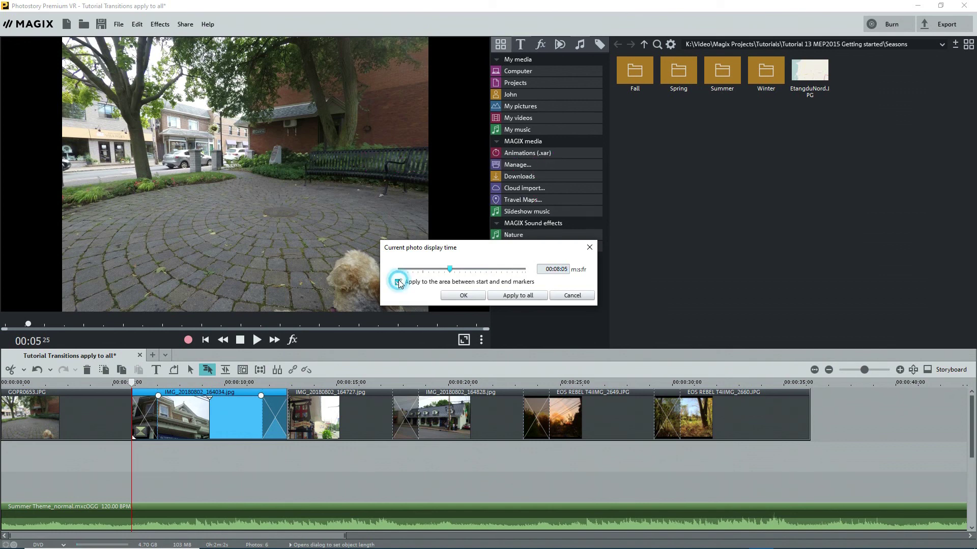
{"action": "left_click", "coordinate": [463, 295]}
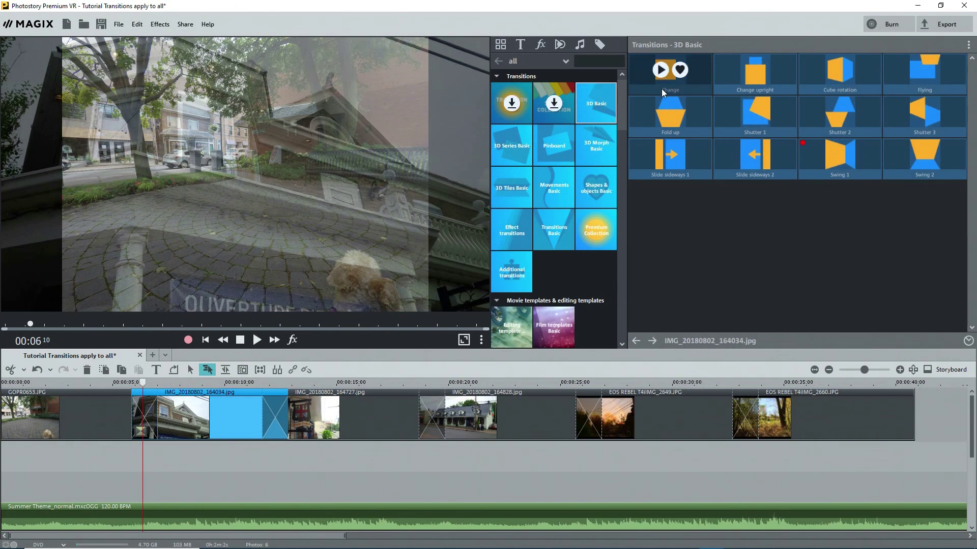
Play the Change and Shutter 1 transition thumbnails from the 3D Basic pool in the monitor.
{"action": "left_click", "coordinate": [660, 69]}
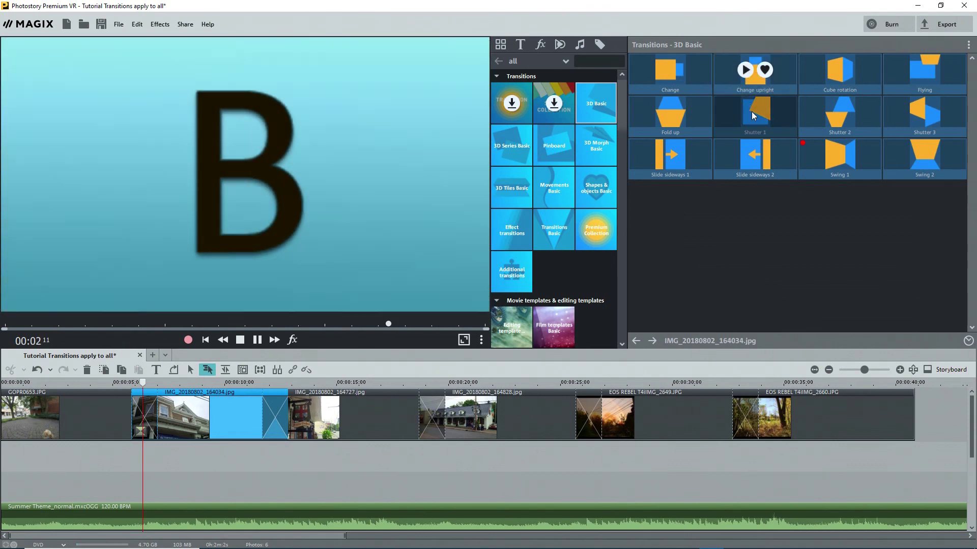
{"action": "left_click", "coordinate": [752, 113]}
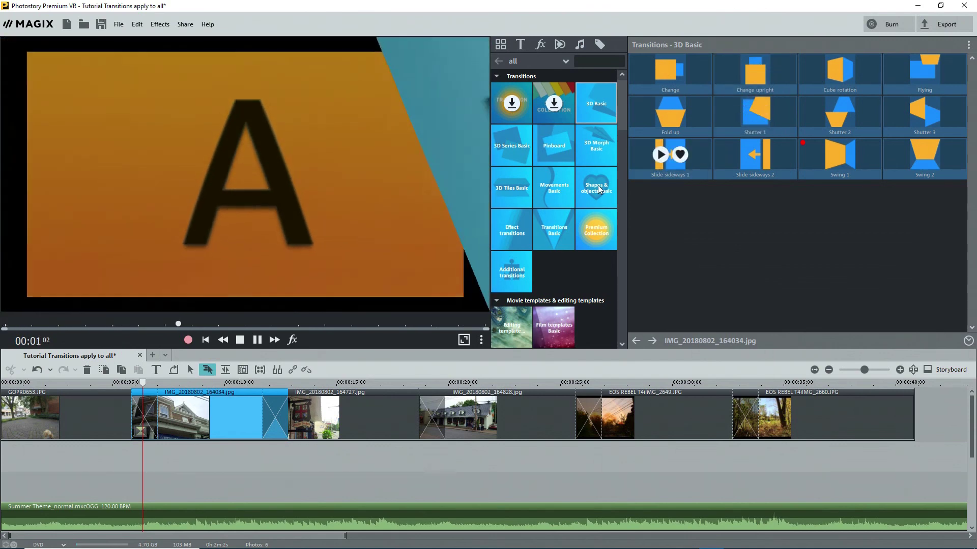